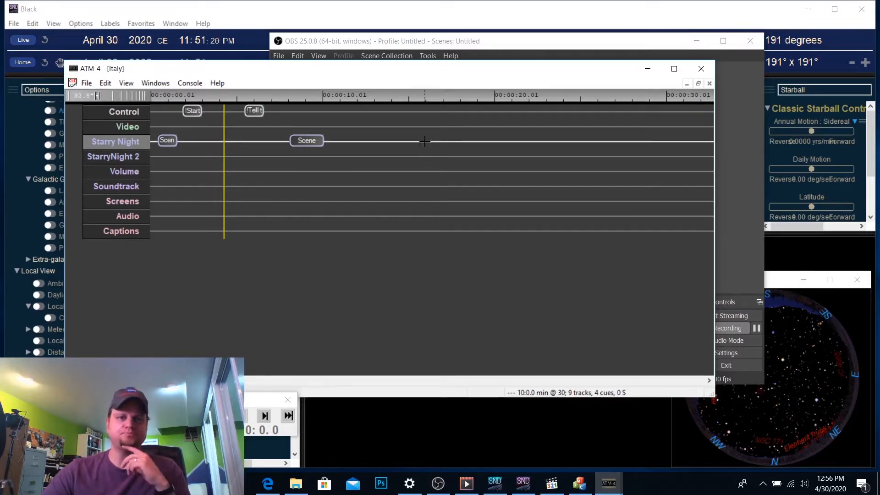
Step: Delete the Tell cue from the Control track and move the second Starry Night scene cue to start at 00:00:02.12
{"action": "left_click", "coordinate": [696, 41]}
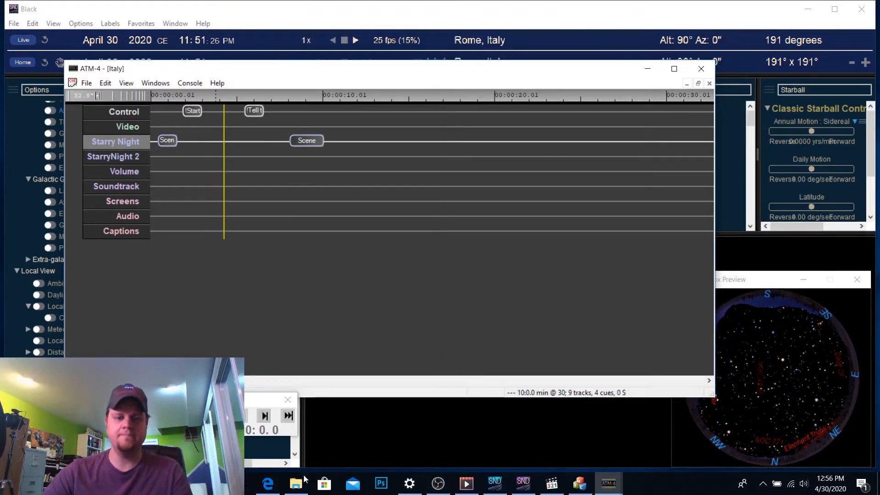
{"action": "mouse_move", "coordinate": [301, 487]}
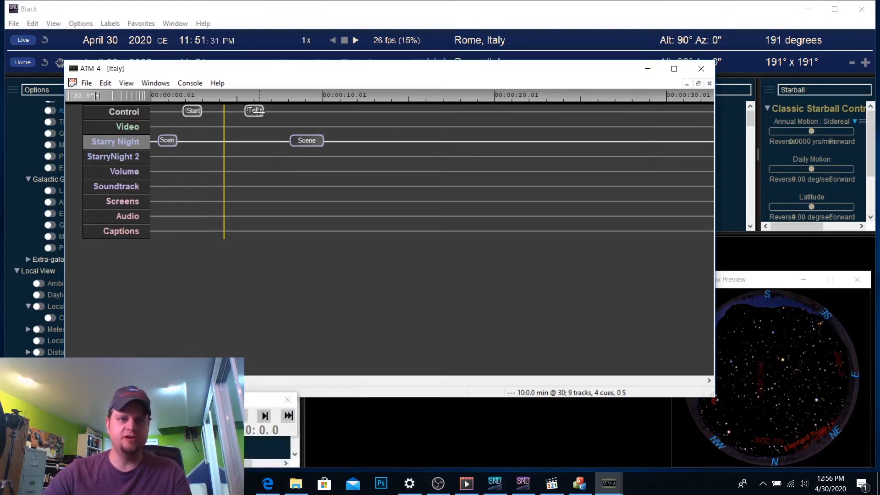
{"action": "left_click_drag", "start_coordinate": [254, 110], "coordinate": [218, 111]}
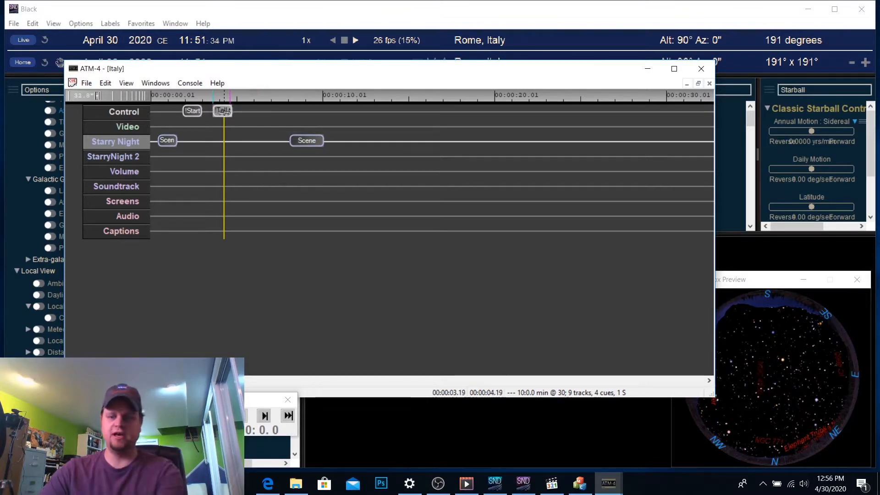
{"action": "key", "text": "Delete"}
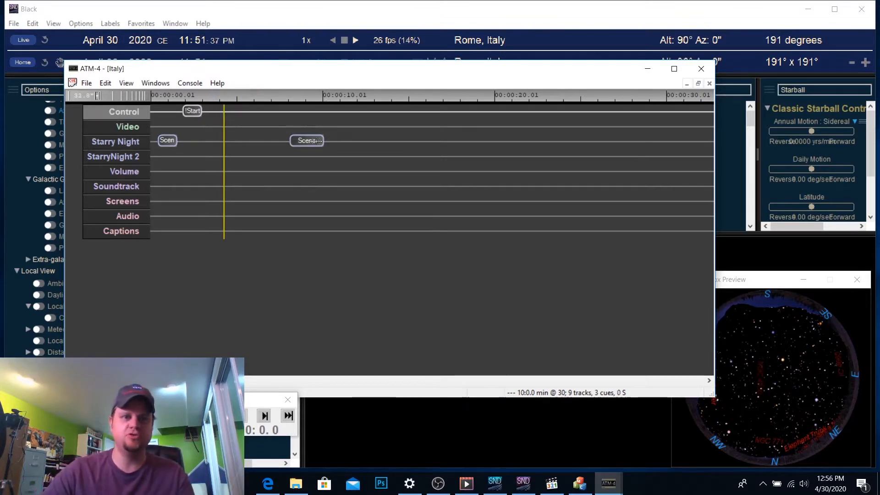
{"action": "left_click", "coordinate": [301, 141]}
{"action": "left_click_drag", "start_coordinate": [300, 140], "coordinate": [214, 142]}
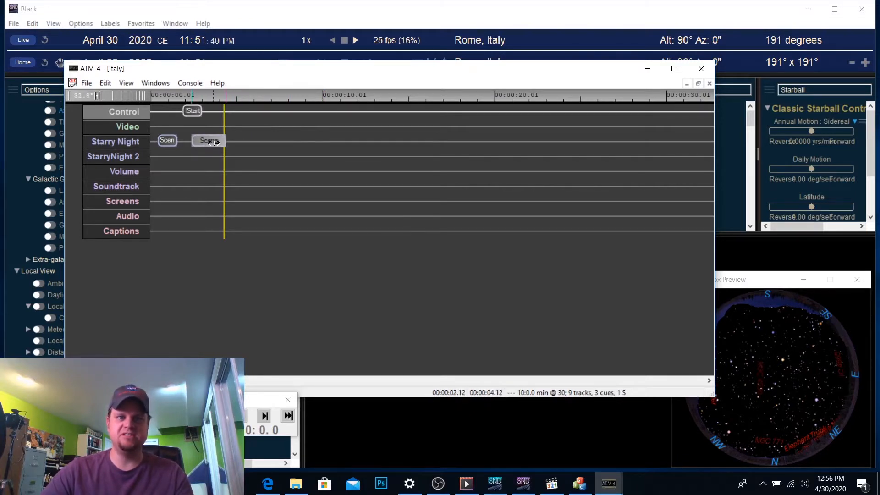
Step: Add a Pause cue tagged "Outside Vatican" on the Control track at 00:00:04.28
{"action": "double_click", "coordinate": [235, 112]}
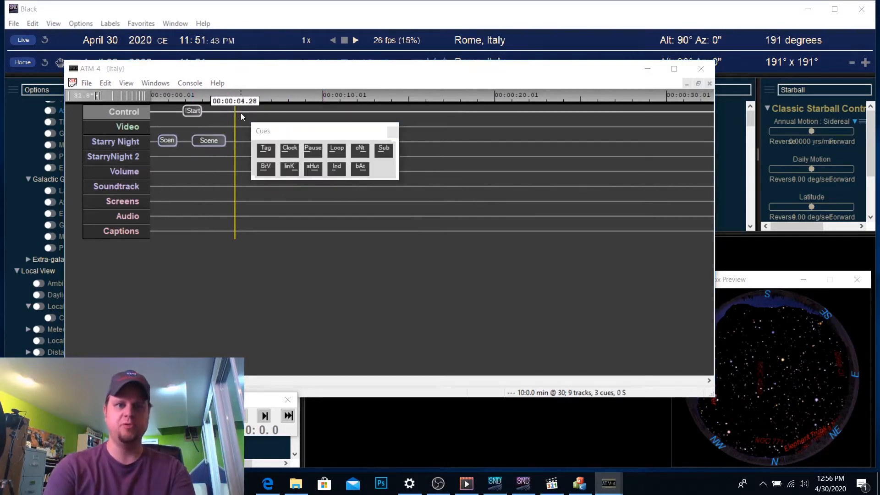
{"action": "key", "text": "p"}
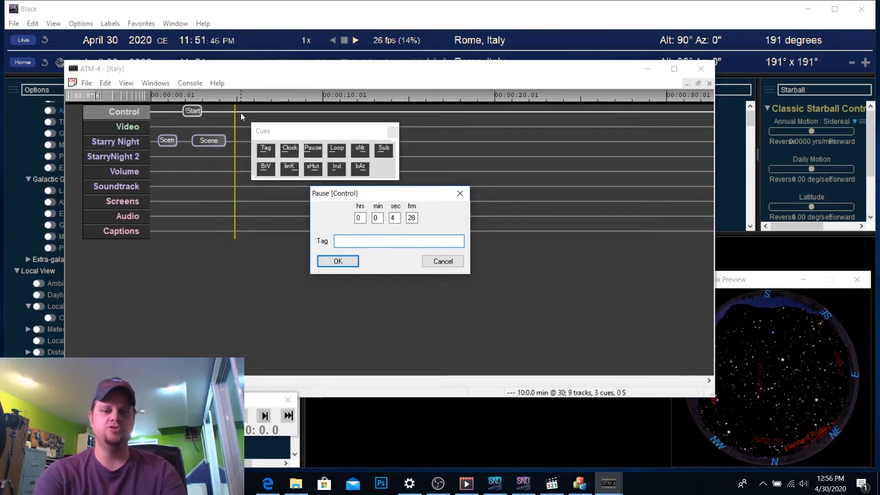
{"action": "type", "text": "Picture"}
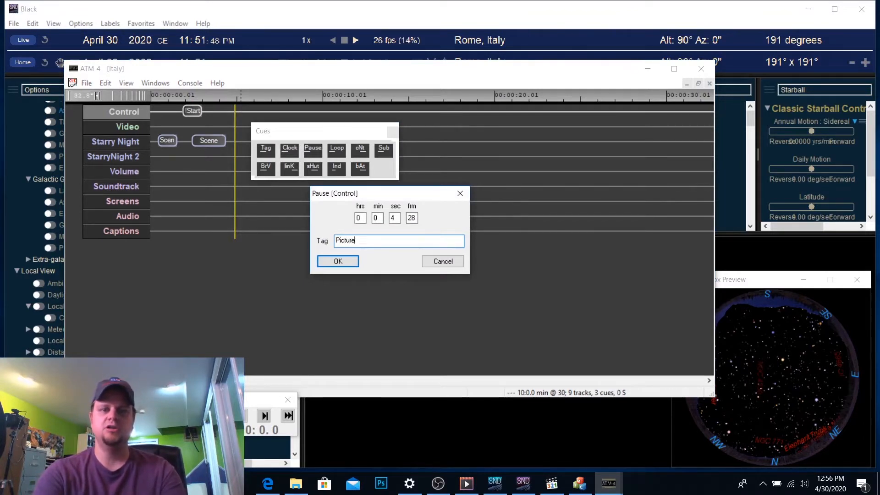
{"action": "key", "text": "BackSpace"}
{"action": "key", "text": "BackSpace"}
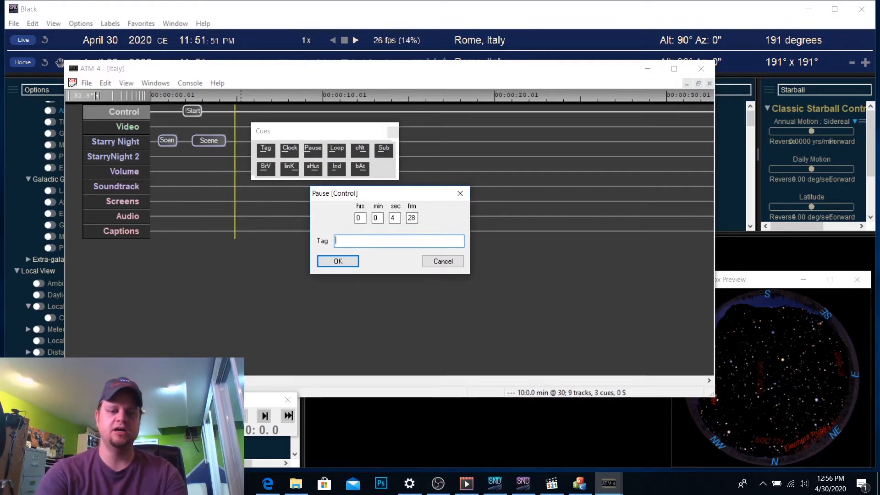
{"action": "type", "text": "Outside"}
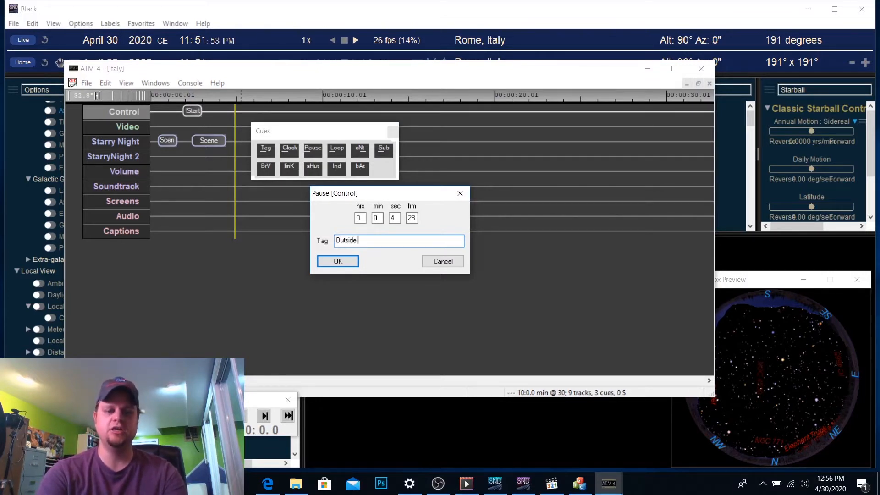
{"action": "type", "text": " Va"}
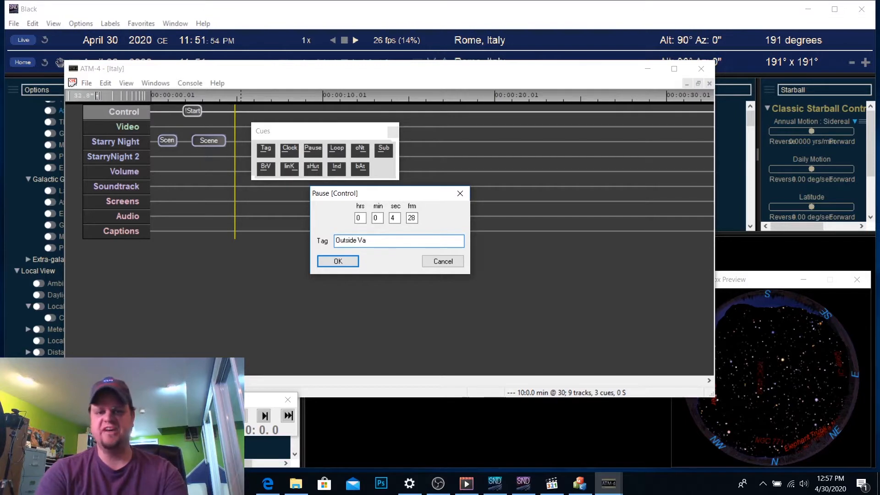
{"action": "type", "text": "tican"}
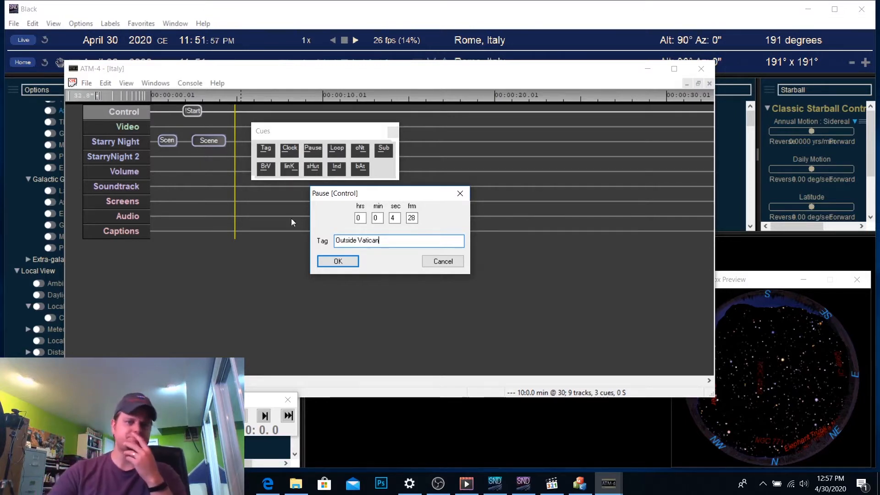
{"action": "left_click", "coordinate": [338, 261]}
{"action": "left_click_drag", "start_coordinate": [311, 134], "coordinate": [540, 159]}
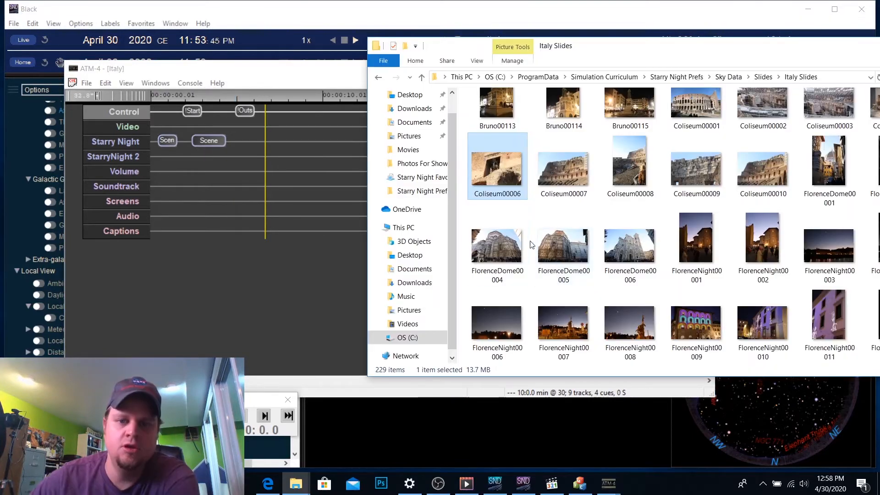
Step: Select the FlorenceDome00004 photo in the Italy Slides folder and review the track types that can be added to the show
{"action": "key", "text": "Down"}
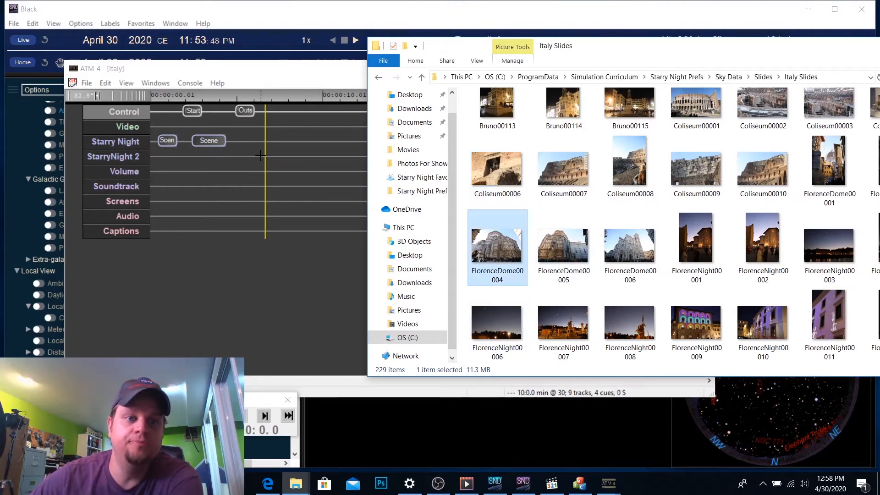
{"action": "left_click", "coordinate": [114, 156]}
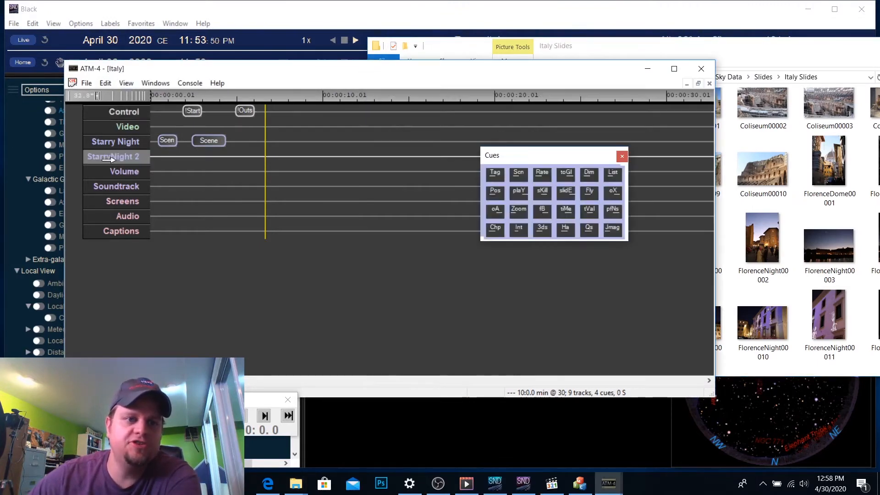
{"action": "left_click", "coordinate": [109, 84]}
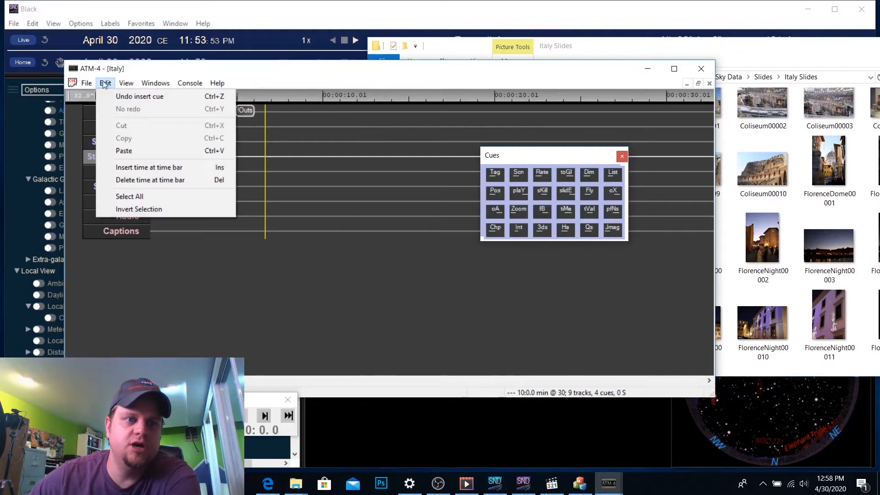
{"action": "mouse_move", "coordinate": [86, 83]}
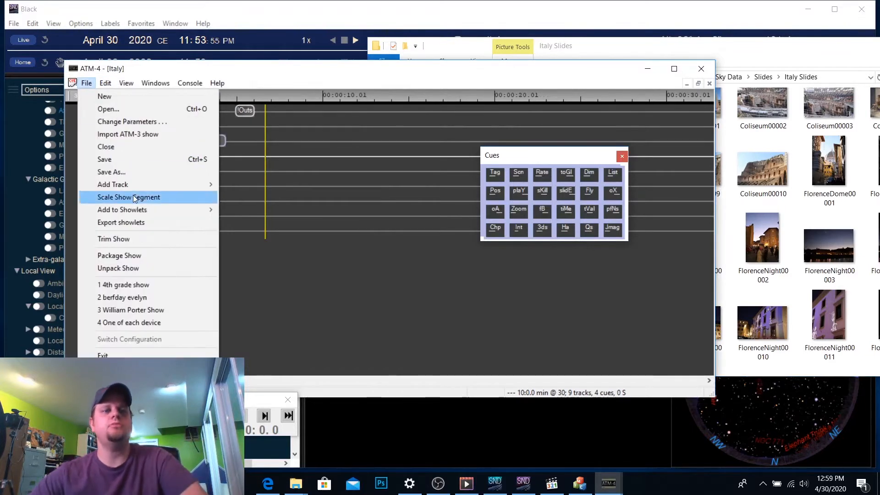
{"action": "mouse_move", "coordinate": [135, 185]}
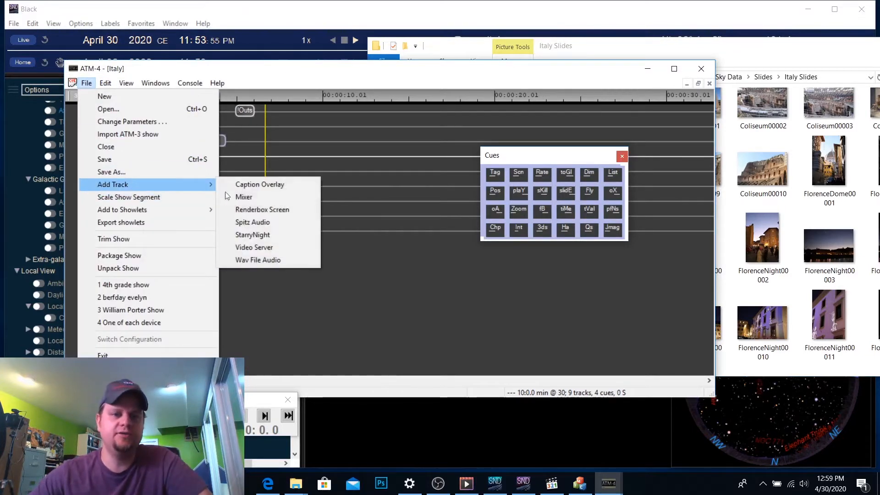
{"action": "left_click", "coordinate": [268, 236]}
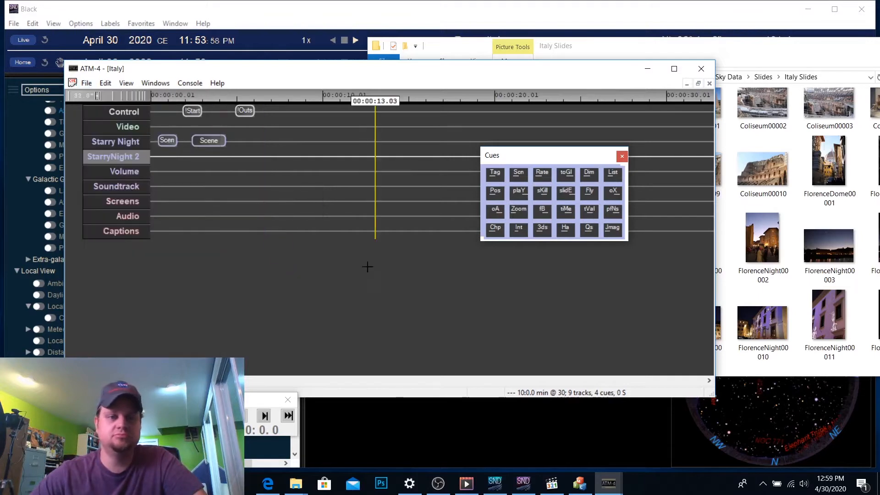
Step: Rename the StarryNight 2 track as Duomo
{"action": "double_click", "coordinate": [123, 157]}
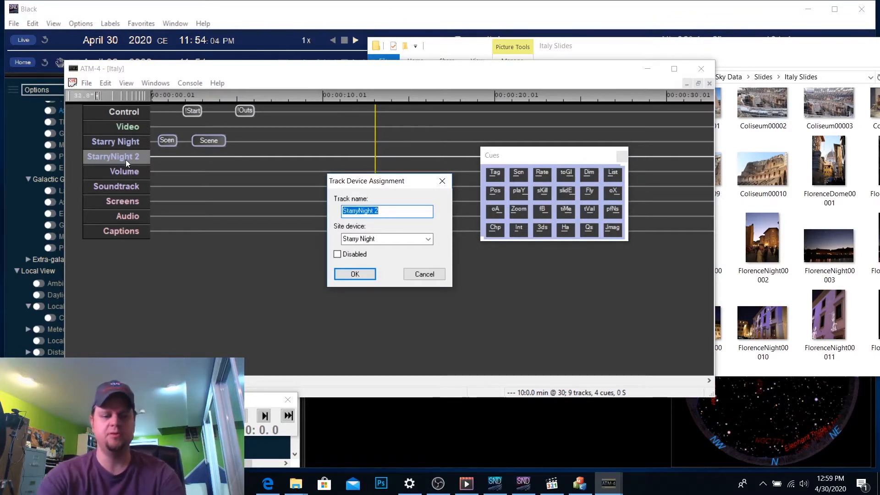
{"action": "type", "text": "Duomo"}
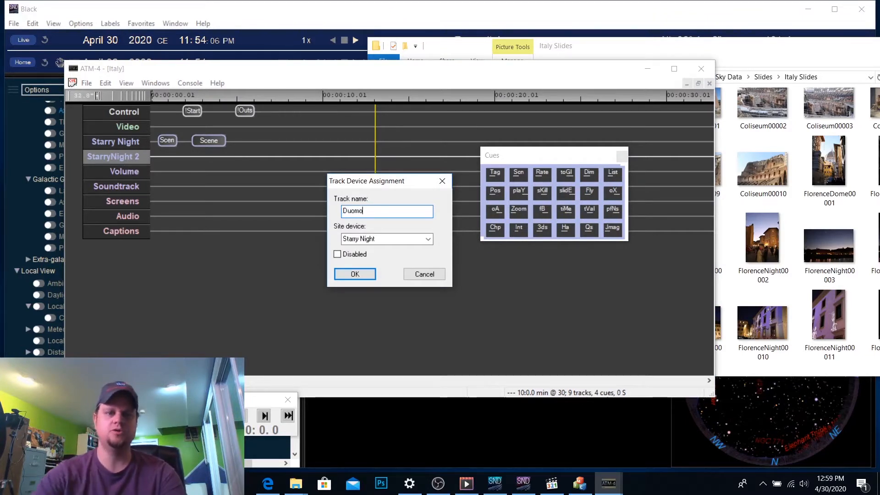
{"action": "left_click", "coordinate": [339, 274]}
Step: Start a new slide cue on the Duomo track at 00:00:05.26
{"action": "left_click", "coordinate": [264, 156]}
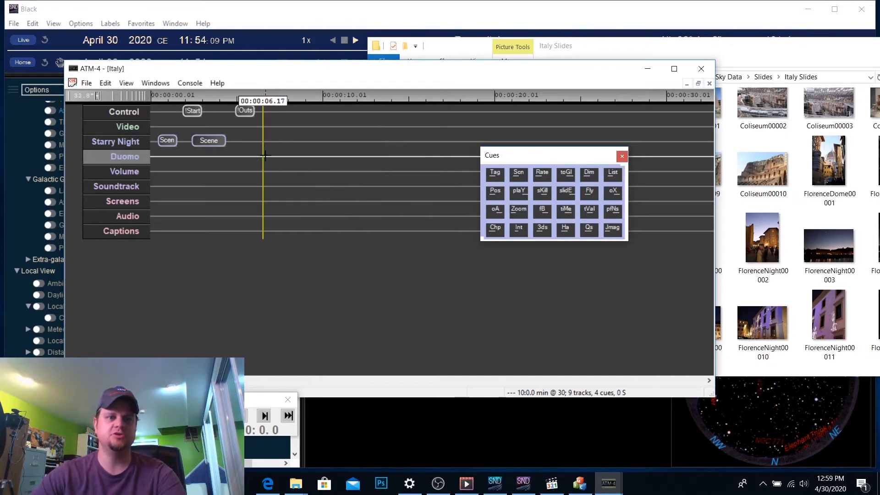
{"action": "left_click", "coordinate": [250, 149]}
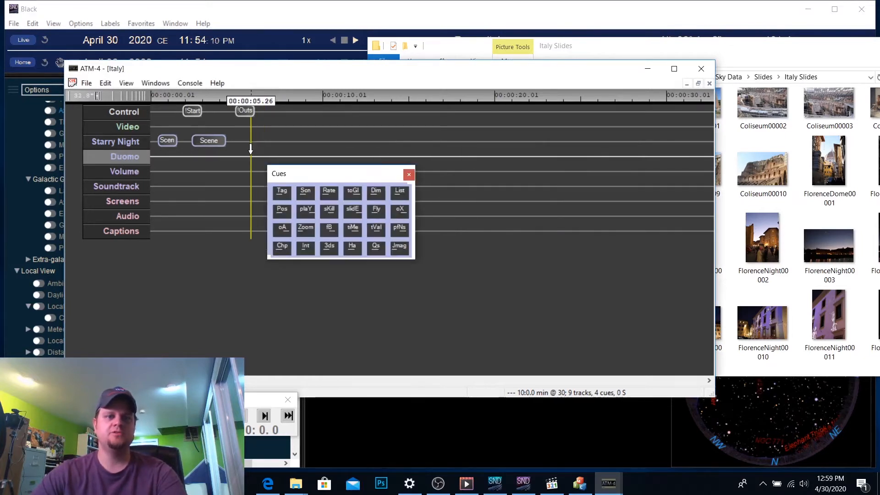
{"action": "left_click", "coordinate": [353, 211]}
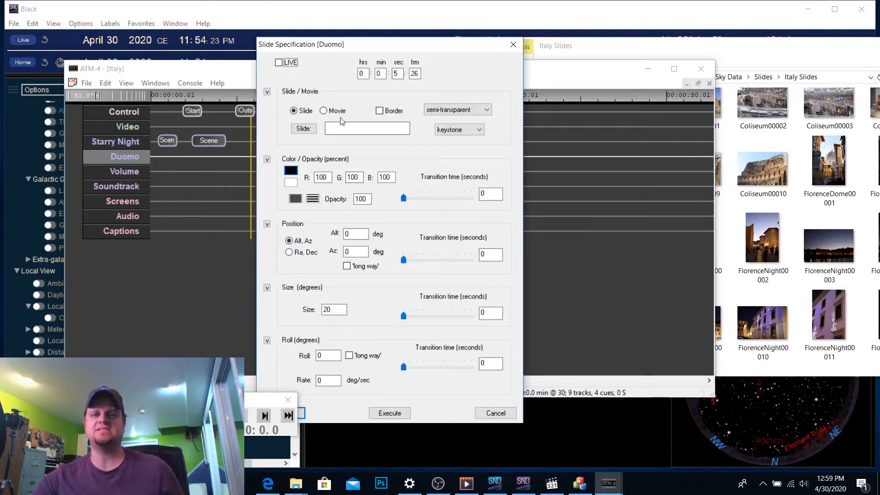
Step: Choose the FlorenceDome00004 image from the Italy Slides folder as the cue's slide
{"action": "left_click", "coordinate": [304, 129]}
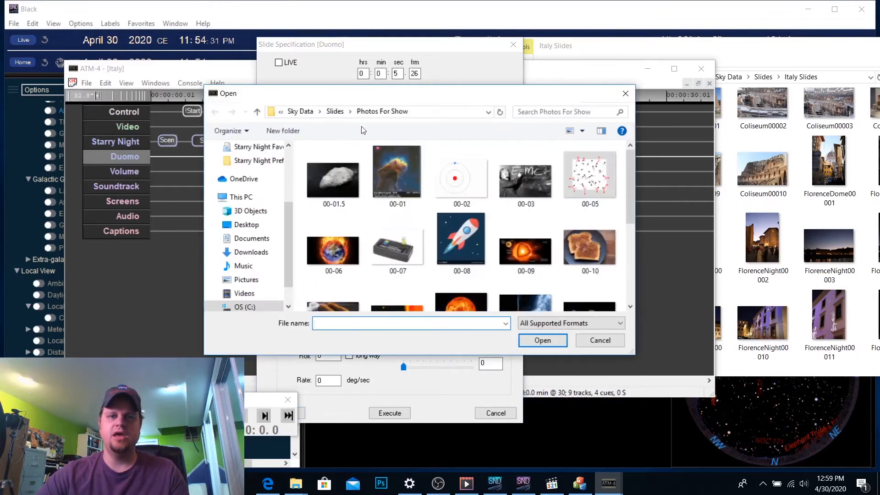
{"action": "left_click", "coordinate": [337, 112]}
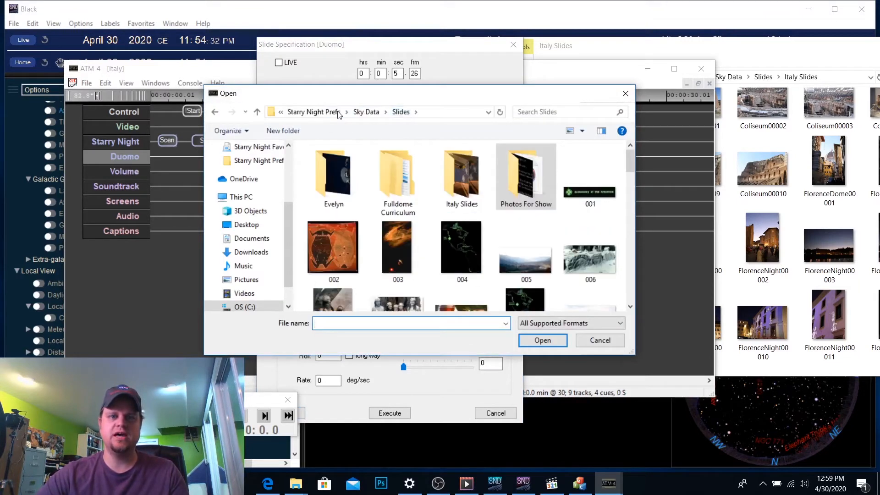
{"action": "double_click", "coordinate": [479, 189]}
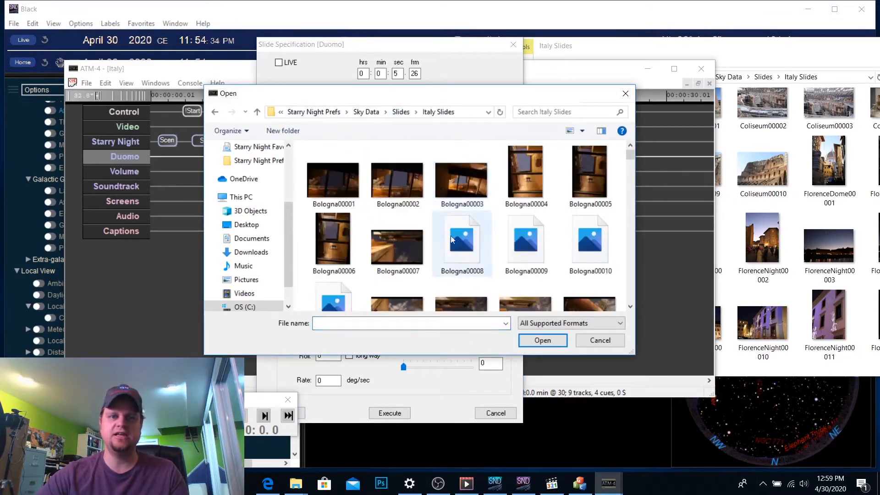
{"action": "scroll", "coordinate": [457, 241], "scroll_direction": "down", "scroll_amount": 3}
{"action": "scroll", "coordinate": [455, 239], "scroll_direction": "down", "scroll_amount": 8}
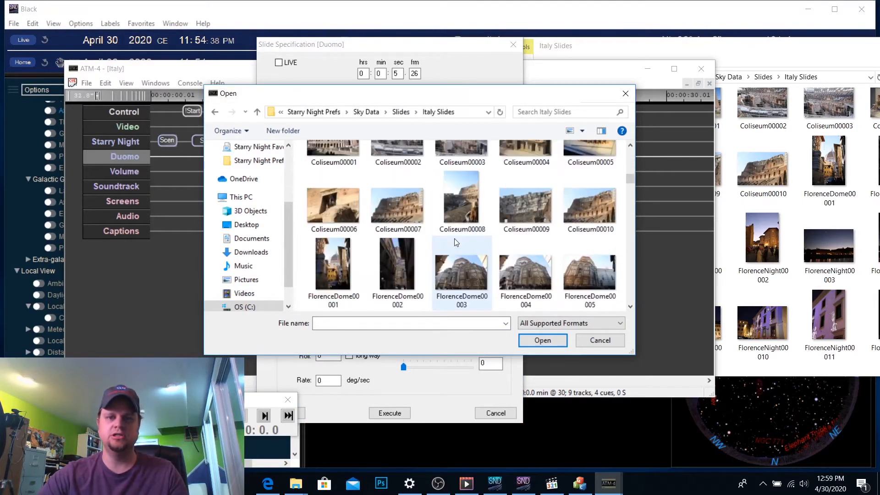
{"action": "scroll", "coordinate": [455, 238], "scroll_direction": "down", "scroll_amount": 5}
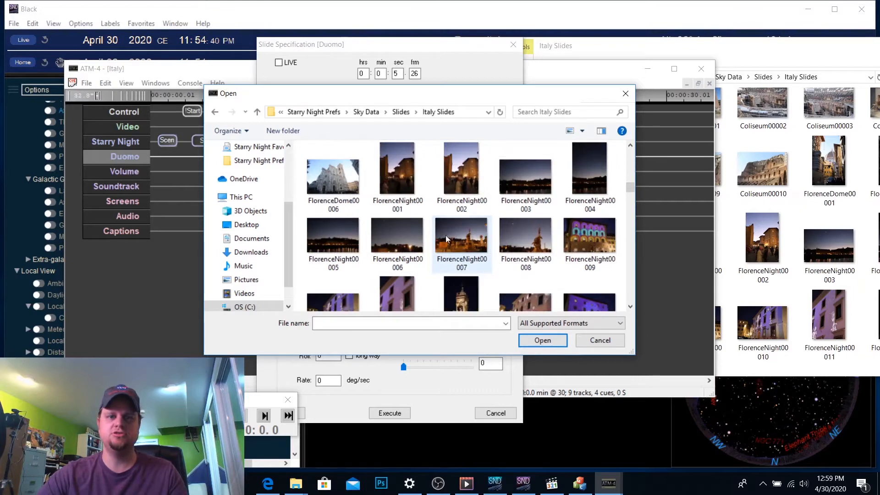
{"action": "scroll", "coordinate": [454, 220], "scroll_direction": "up", "scroll_amount": 1}
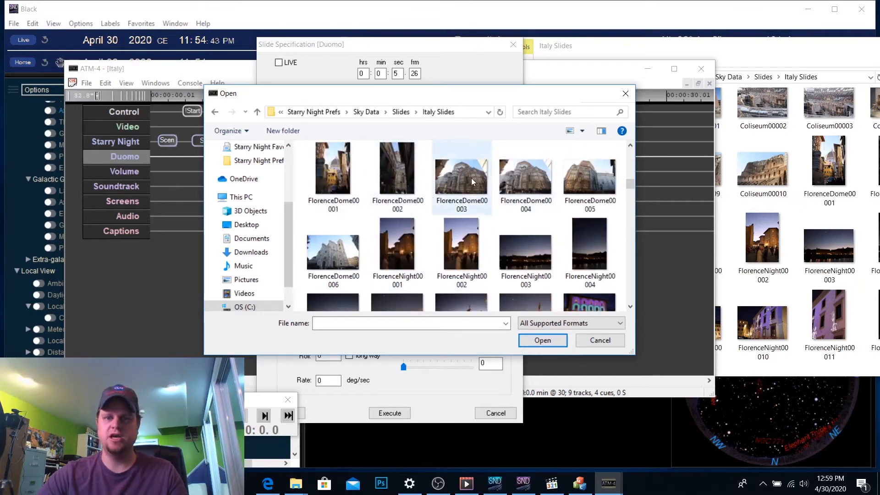
{"action": "left_click", "coordinate": [520, 181]}
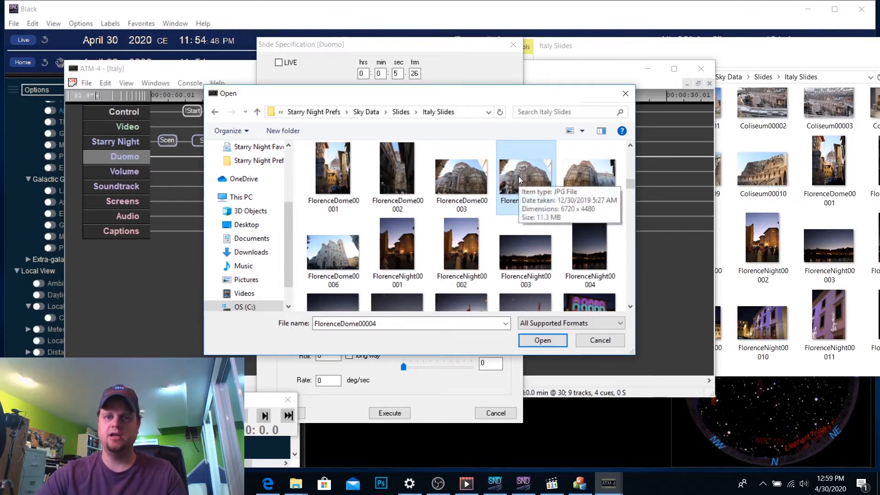
{"action": "double_click", "coordinate": [518, 176]}
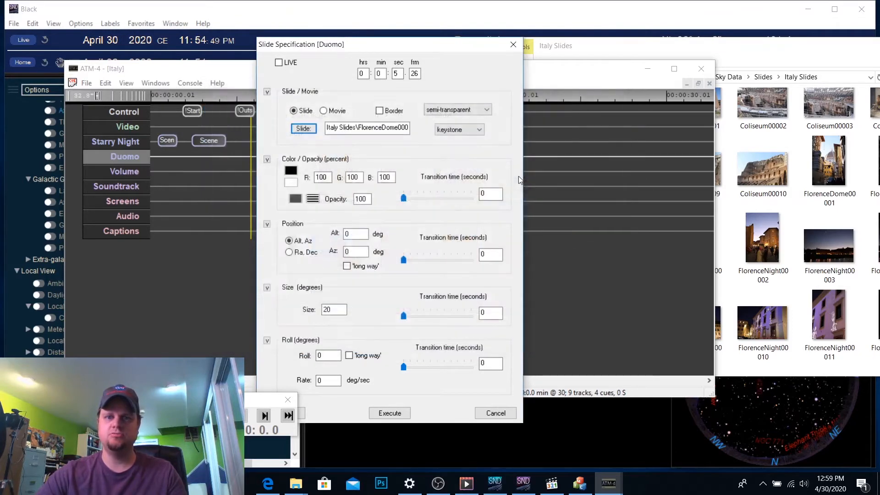
Step: Enable LIVE mode for the Duomo slide cue and bring the Italy Slides folder window fully onto the screen
{"action": "left_click", "coordinate": [278, 62]}
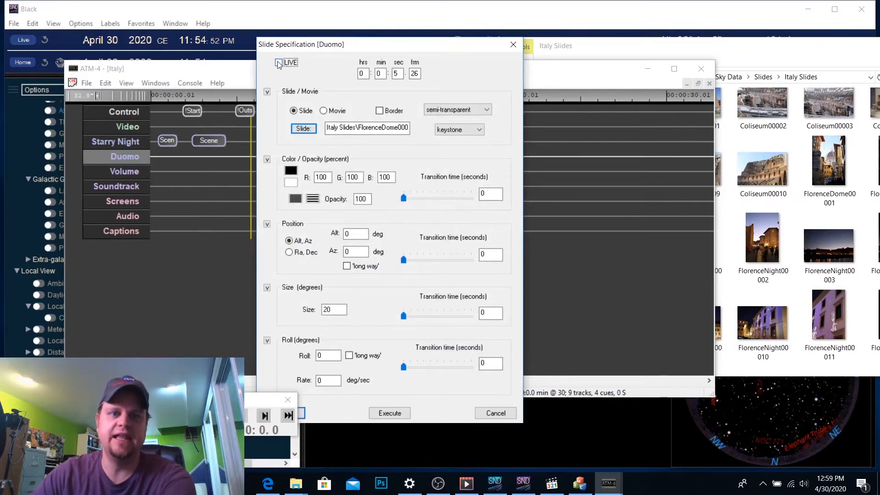
{"action": "left_click", "coordinate": [823, 62]}
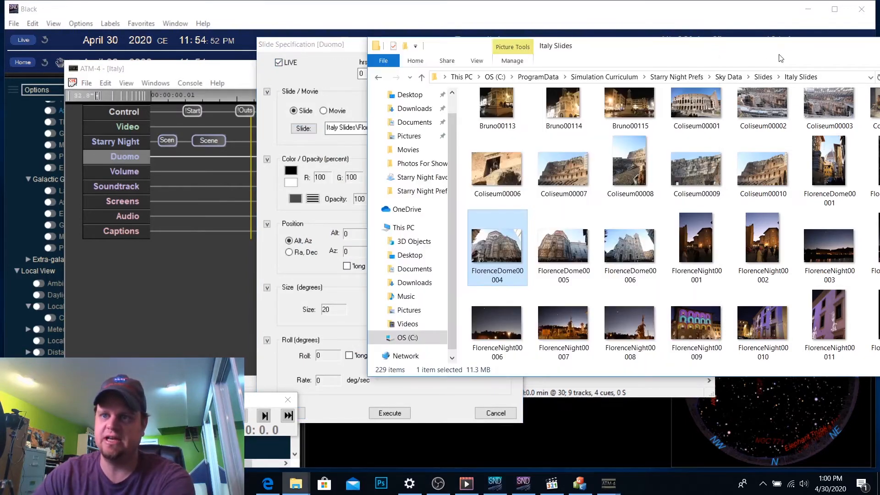
{"action": "left_click_drag", "start_coordinate": [781, 58], "coordinate": [575, 34]}
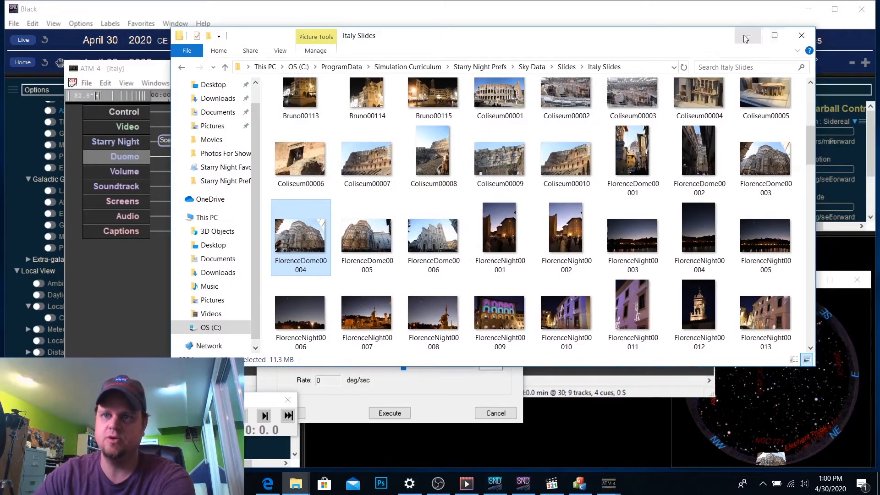
Step: Minimize the Italy Slides folder window, then move and enlarge the Renderbox Preview so the whole dome shows beside the slide settings
{"action": "left_click", "coordinate": [748, 37]}
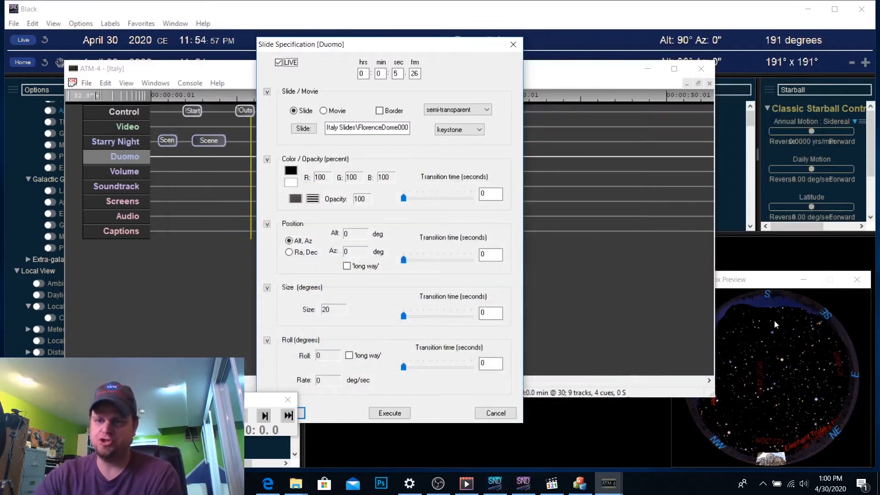
{"action": "left_click", "coordinate": [765, 282]}
{"action": "left_click_drag", "start_coordinate": [765, 282], "coordinate": [766, 158]}
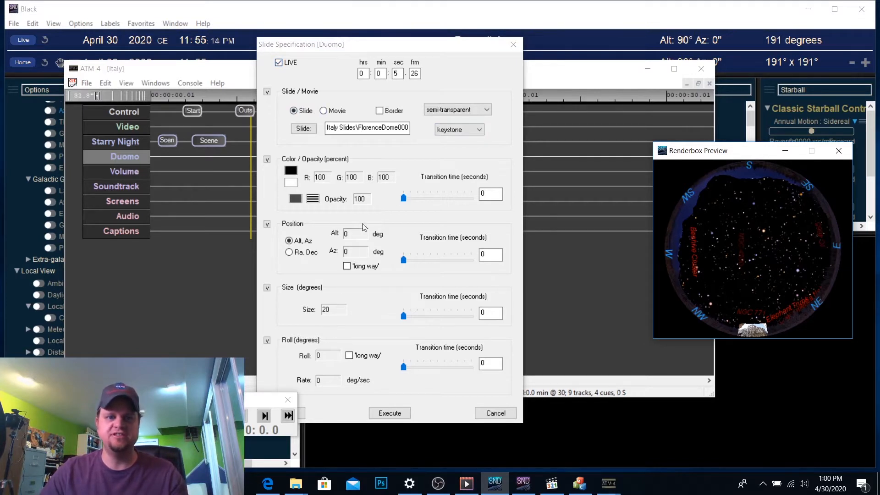
{"action": "left_click", "coordinate": [264, 232]}
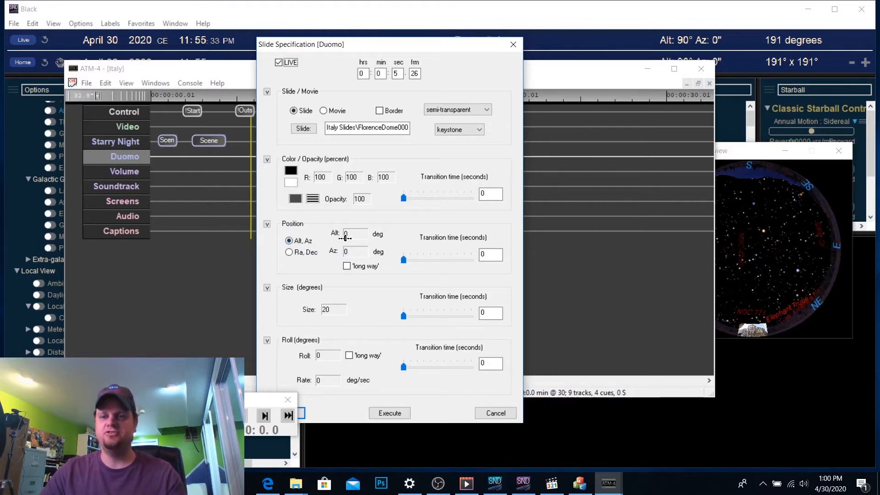
{"action": "left_click", "coordinate": [743, 157]}
{"action": "left_click_drag", "start_coordinate": [743, 157], "coordinate": [757, 34]}
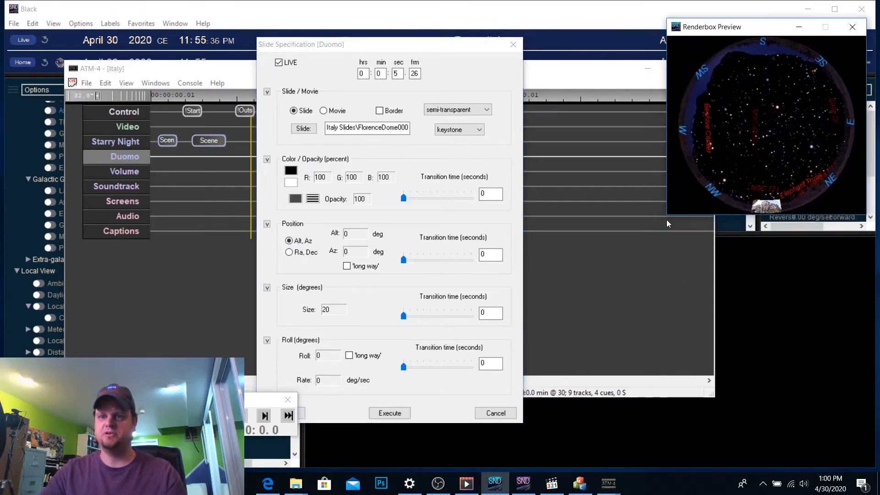
{"action": "left_click_drag", "start_coordinate": [667, 219], "coordinate": [604, 418]}
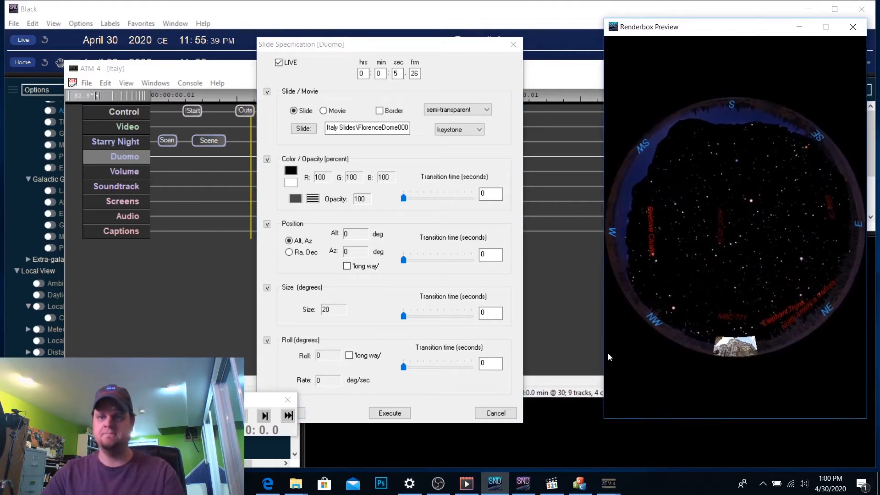
{"action": "left_click", "coordinate": [545, 75]}
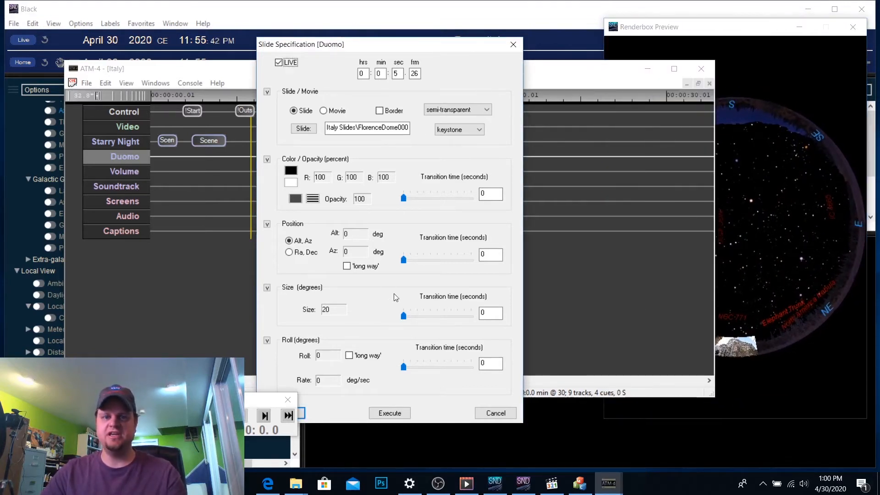
Step: Position the Duomo slide at altitude 46 and azimuth 0 degrees, and save the slide cue
{"action": "left_click_drag", "start_coordinate": [345, 235], "coordinate": [400, 238]}
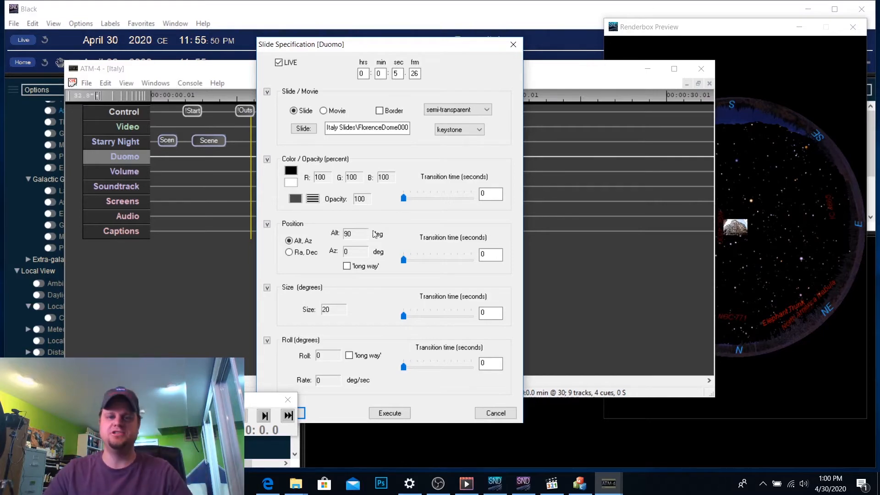
{"action": "left_click_drag", "start_coordinate": [350, 239], "coordinate": [326, 237]}
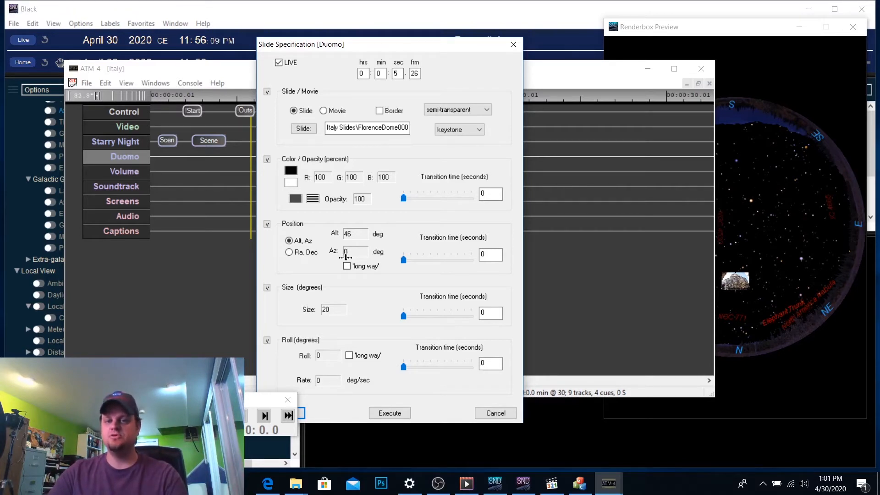
{"action": "left_click_drag", "start_coordinate": [346, 257], "coordinate": [383, 258]}
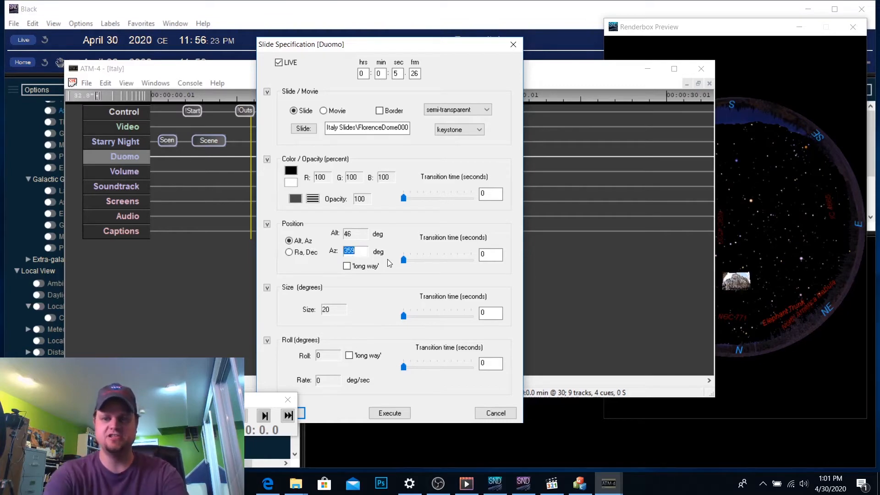
{"action": "type", "text": "0"}
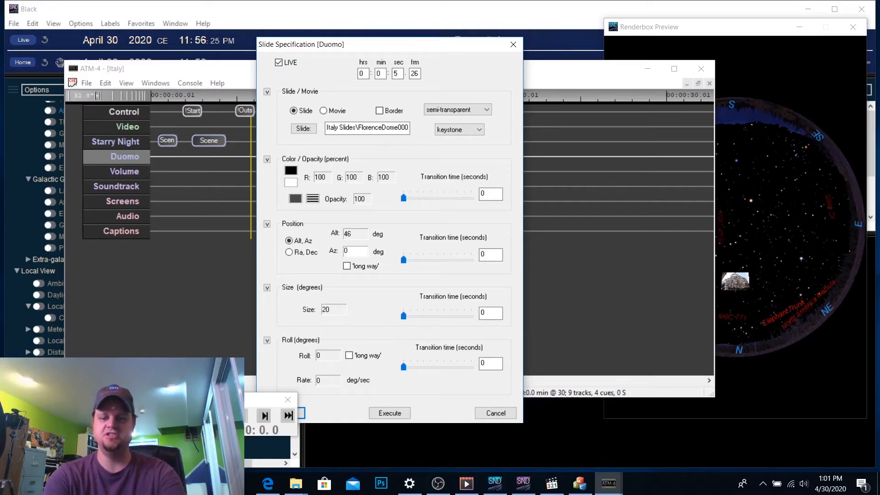
{"action": "key", "text": "Return"}
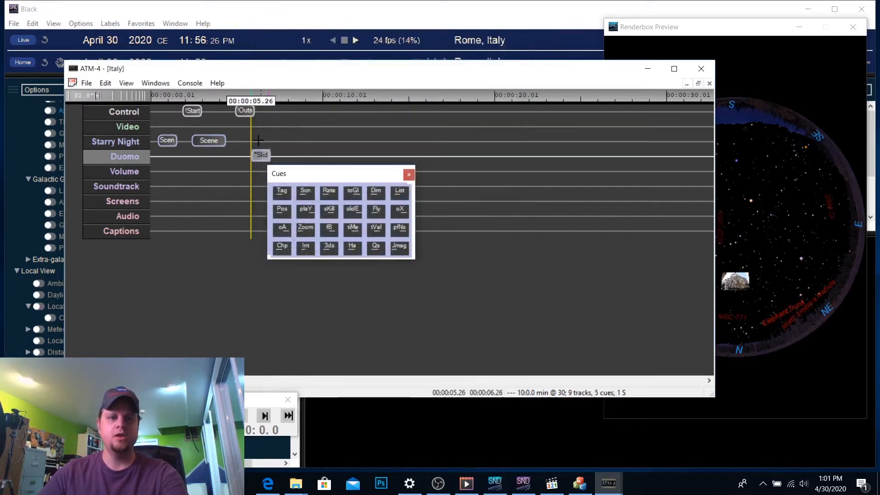
Step: Reopen the Duomo slide cue in LIVE mode and set its azimuth to 45 degrees to check the preview
{"action": "double_click", "coordinate": [261, 155]}
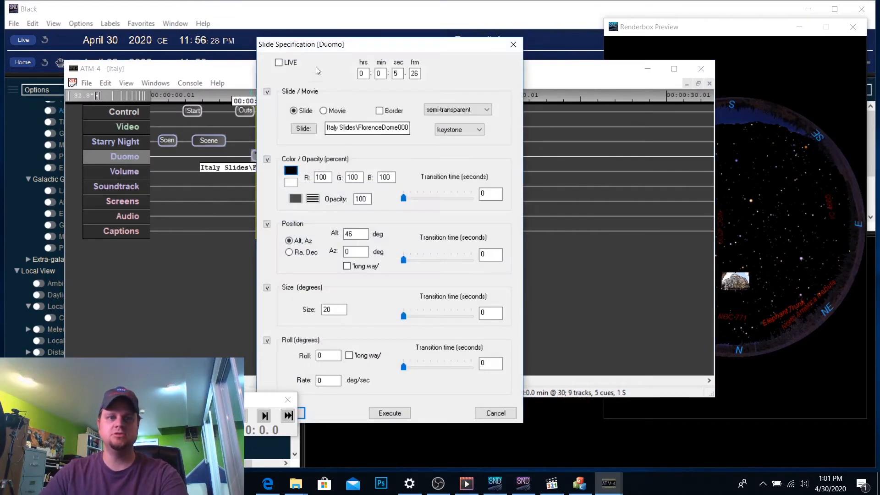
{"action": "left_click", "coordinate": [279, 62]}
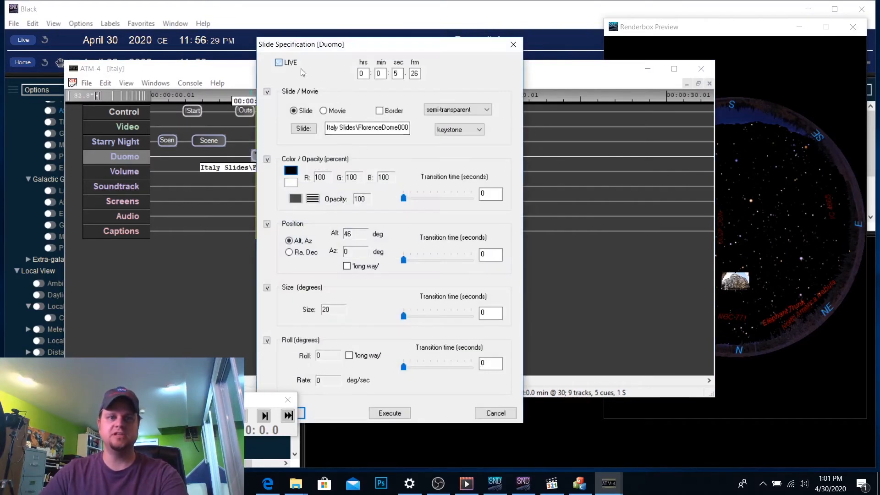
{"action": "double_click", "coordinate": [347, 252]}
{"action": "type", "text": "45"}
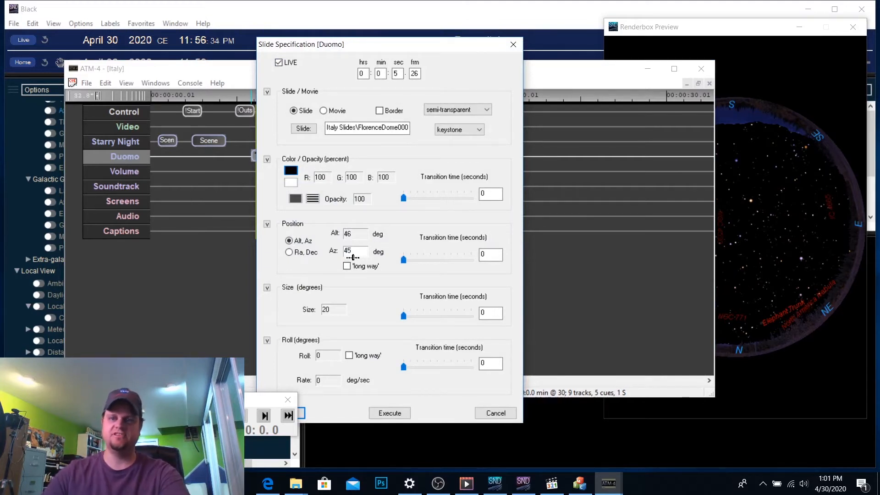
{"action": "left_click", "coordinate": [797, 65]}
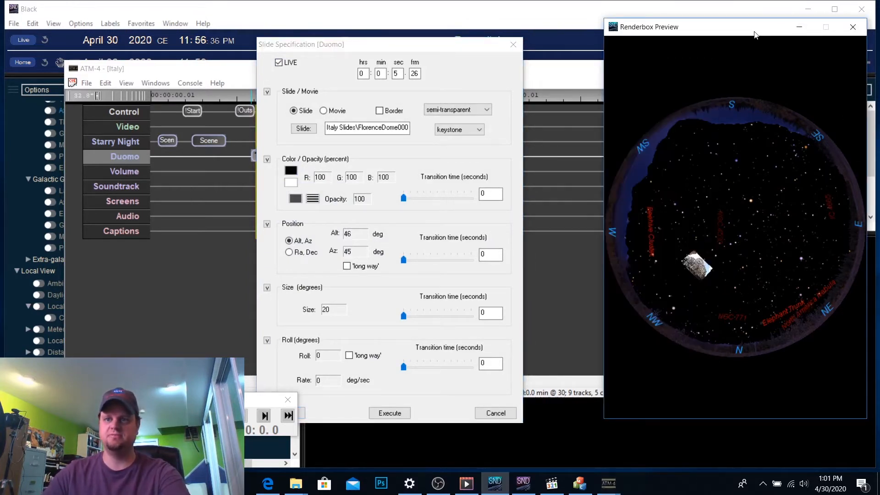
Step: Try azimuths of 180, 270 and 360 degrees for the slide, and return the azimuth to 0 degrees
{"action": "double_click", "coordinate": [348, 251]}
{"action": "type", "text": "180"}
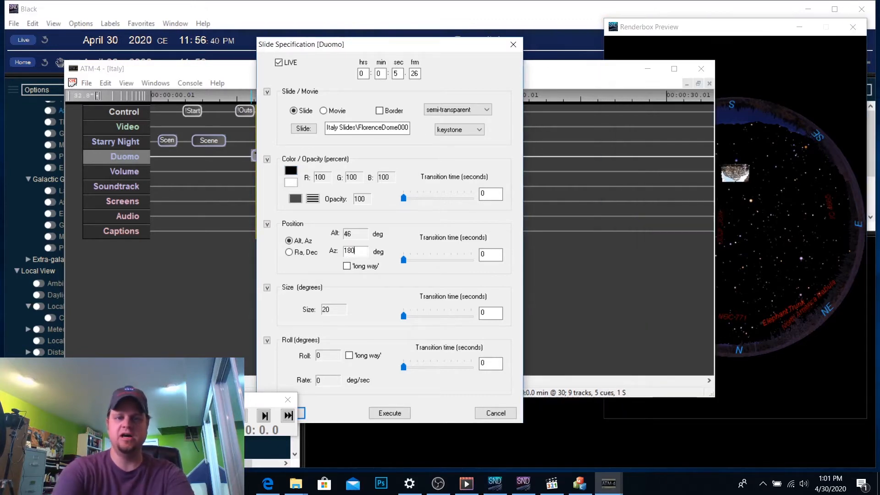
{"action": "left_click_drag", "start_coordinate": [354, 253], "coordinate": [350, 252]}
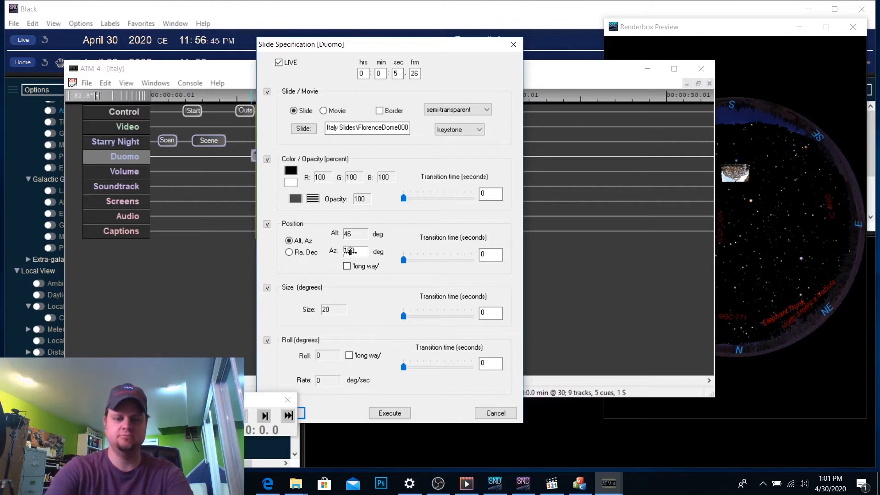
{"action": "type", "text": "270"}
{"action": "double_click", "coordinate": [351, 251]}
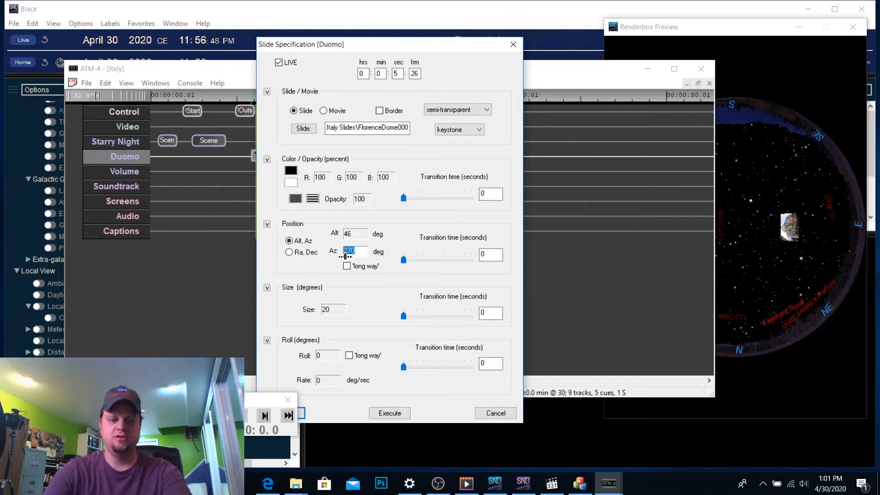
{"action": "type", "text": "360"}
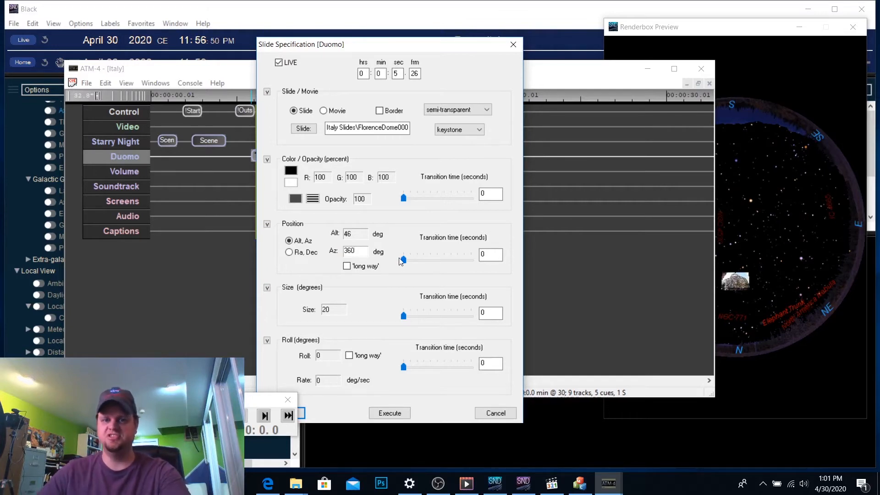
{"action": "double_click", "coordinate": [348, 253]}
{"action": "type", "text": "0"}
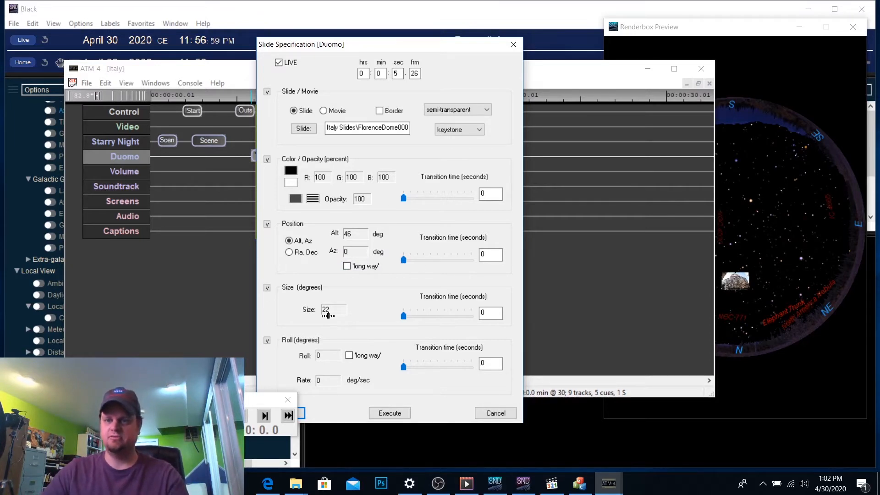
Step: Set the Duomo slide's size to 33 degrees and save the cue
{"action": "left_click_drag", "start_coordinate": [329, 315], "coordinate": [341, 316]}
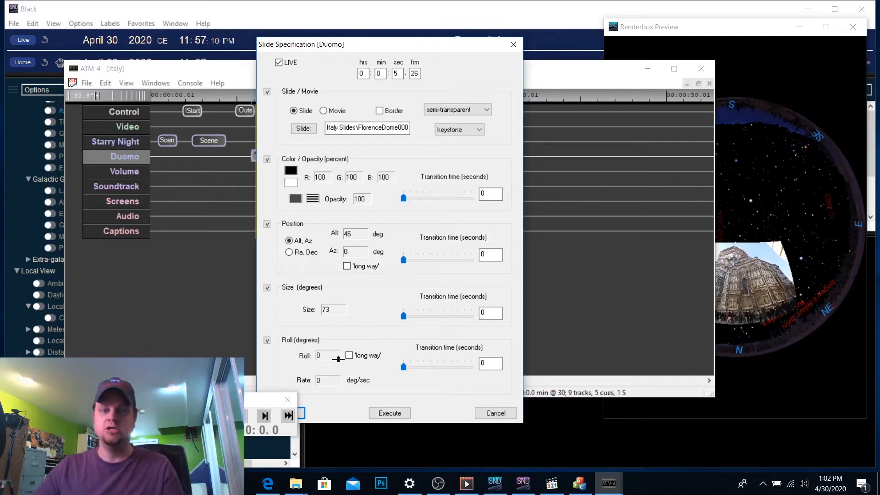
{"action": "left_click_drag", "start_coordinate": [325, 315], "coordinate": [297, 310]}
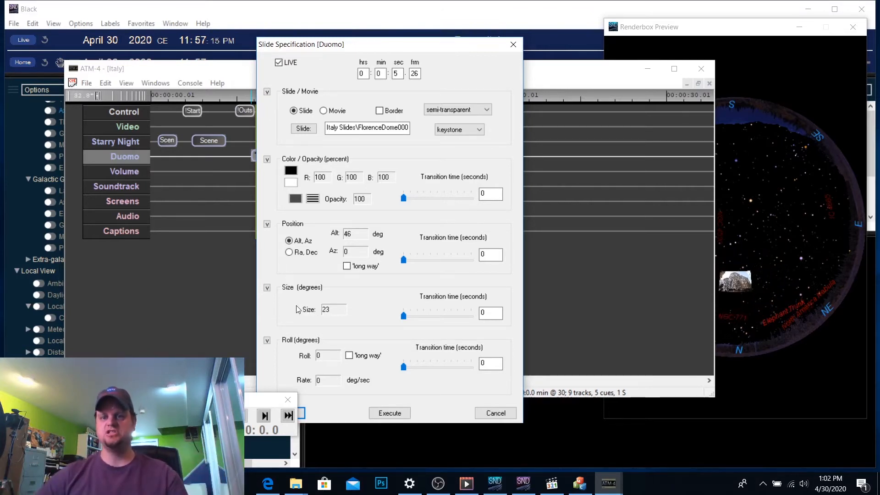
{"action": "left_click_drag", "start_coordinate": [324, 317], "coordinate": [330, 318]}
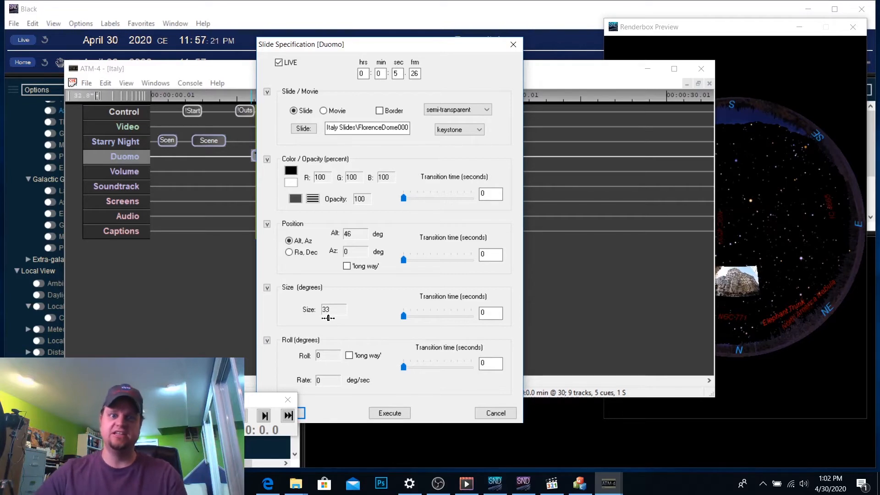
{"action": "left_click", "coordinate": [302, 414]}
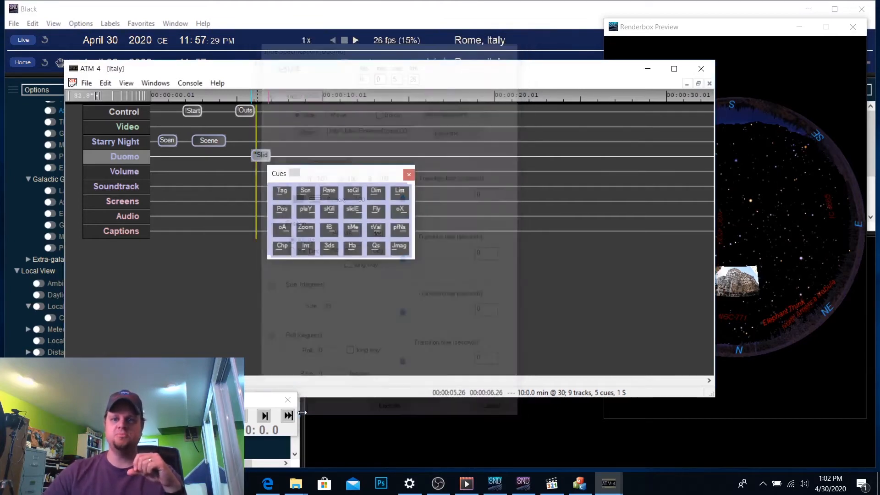
Step: Add a Pause cue tagged Bruno on the Control track at 00:00:07.07 and close the cue palette
{"action": "left_click_drag", "start_coordinate": [353, 175], "coordinate": [369, 237]}
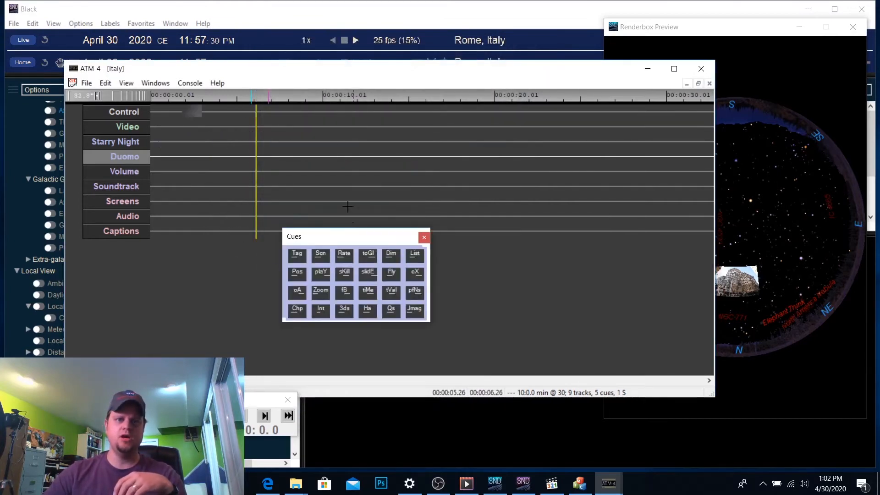
{"action": "left_click", "coordinate": [274, 107]}
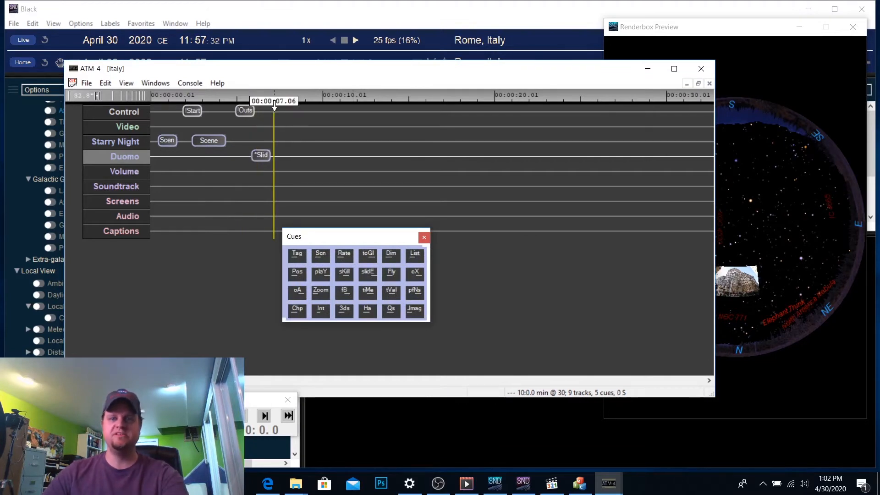
{"action": "left_click", "coordinate": [274, 106]}
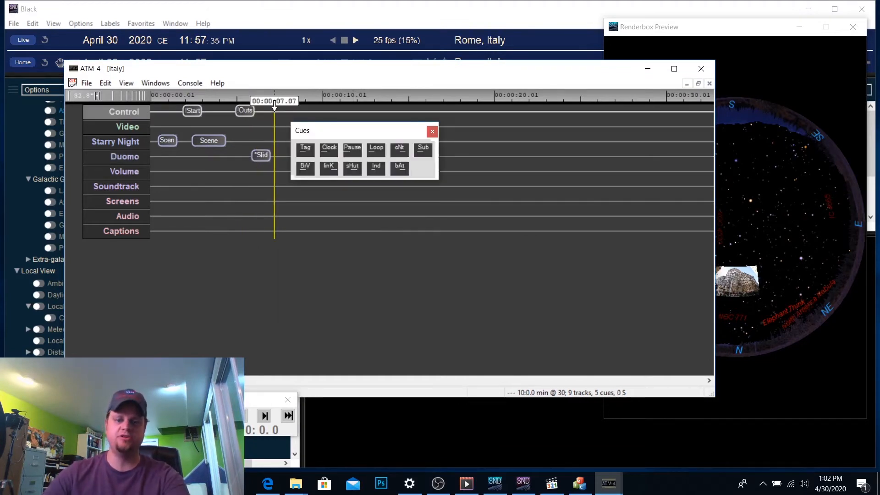
{"action": "key", "text": "p"}
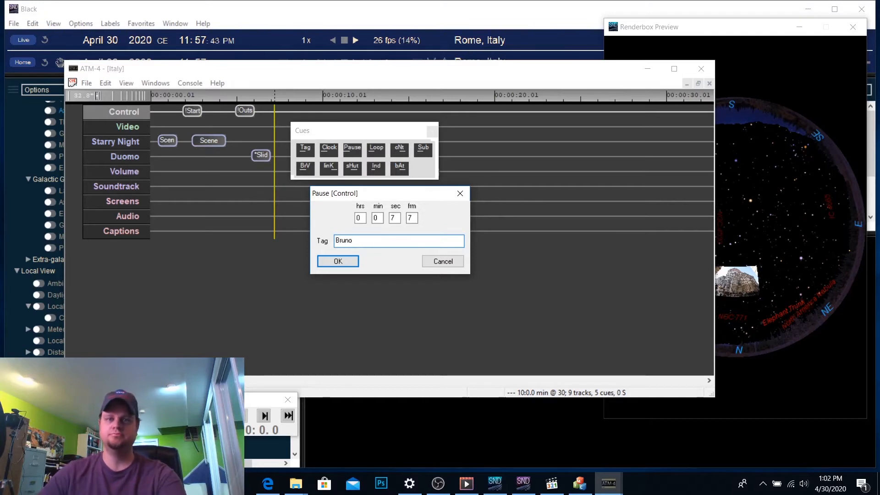
{"action": "left_click", "coordinate": [350, 262]}
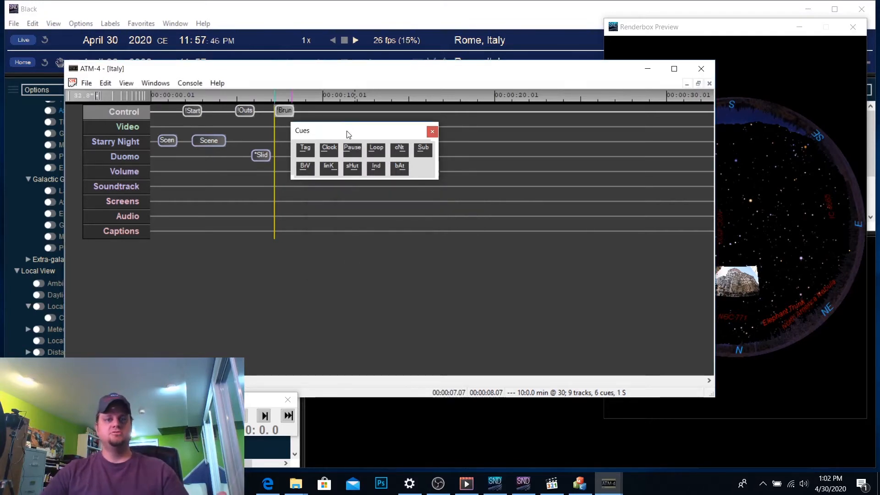
{"action": "left_click", "coordinate": [432, 132]}
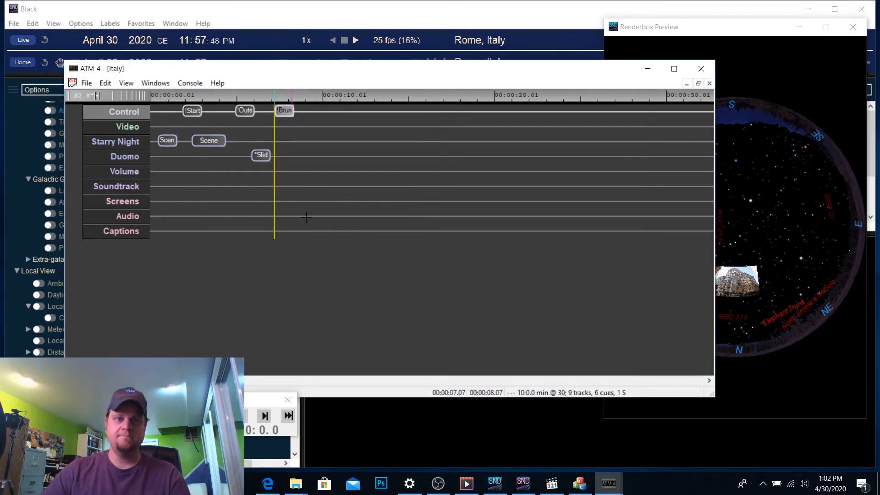
Step: Add a Kill Slide cue on the Duomo track at 00:00:07.22 for just this track's slide, with a 2-second duration
{"action": "double_click", "coordinate": [283, 153]}
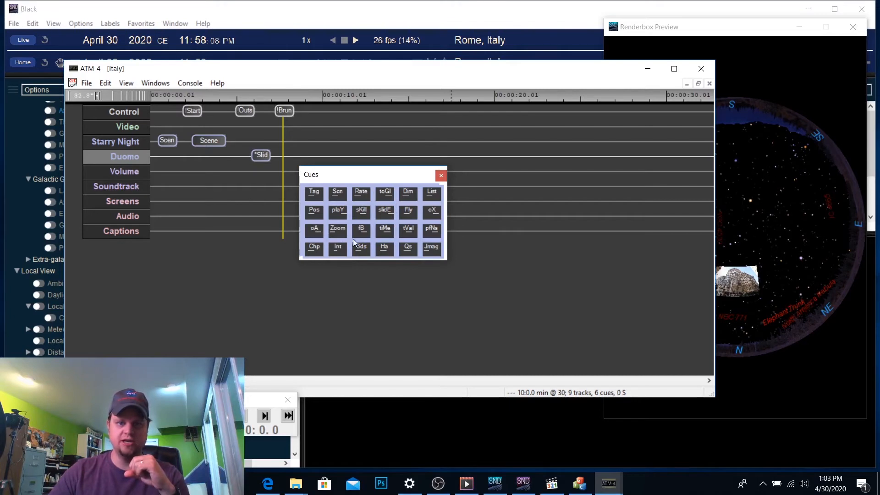
{"action": "left_click", "coordinate": [360, 214]}
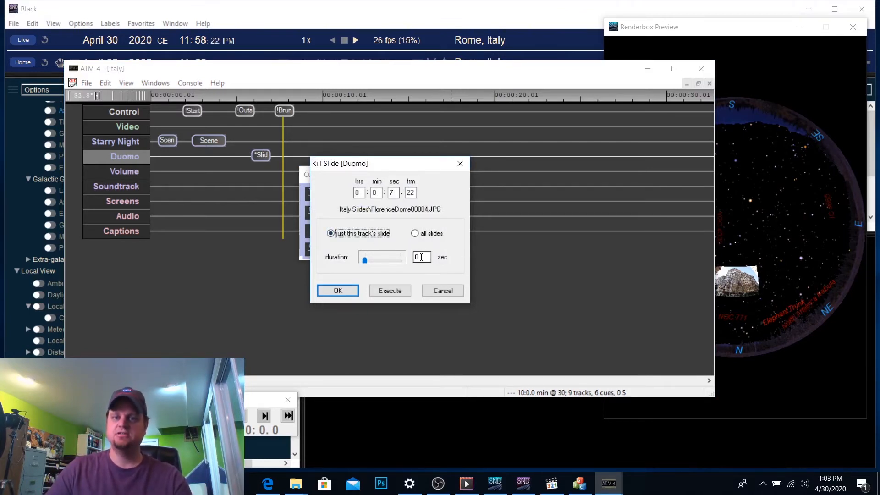
{"action": "left_click_drag", "start_coordinate": [420, 257], "coordinate": [411, 257]}
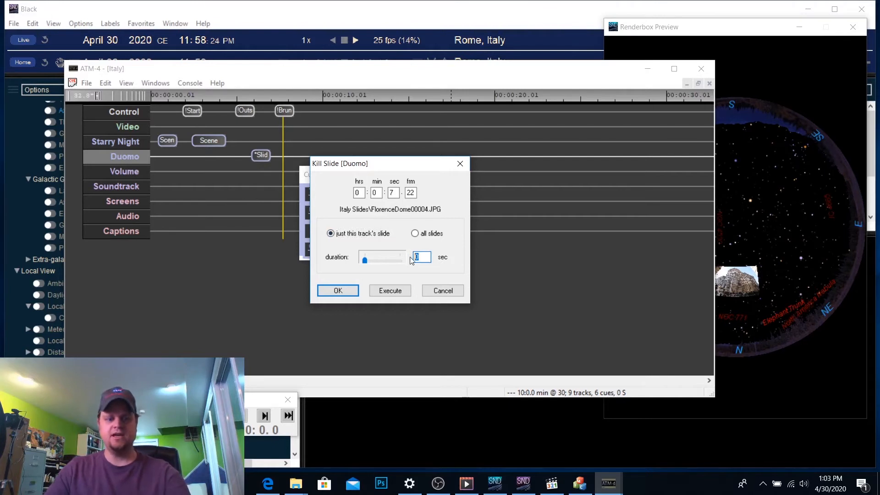
{"action": "type", "text": "2"}
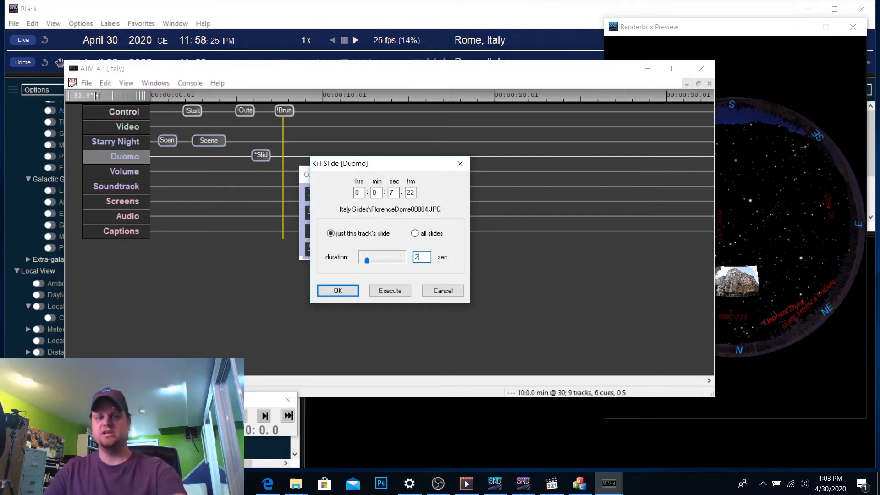
{"action": "left_click", "coordinate": [338, 291]}
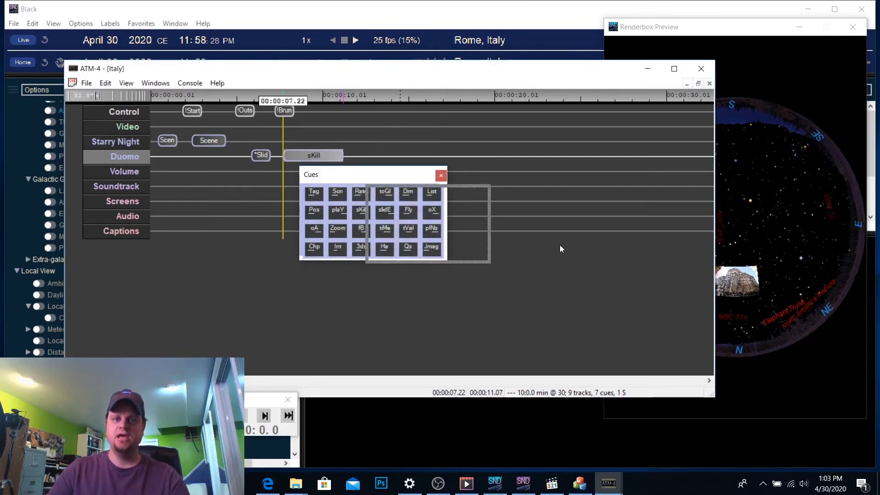
Step: Move the cue palette clear of the tracks and run the Duomo track's Kill Slide cue
{"action": "left_click_drag", "start_coordinate": [559, 245], "coordinate": [488, 325]}
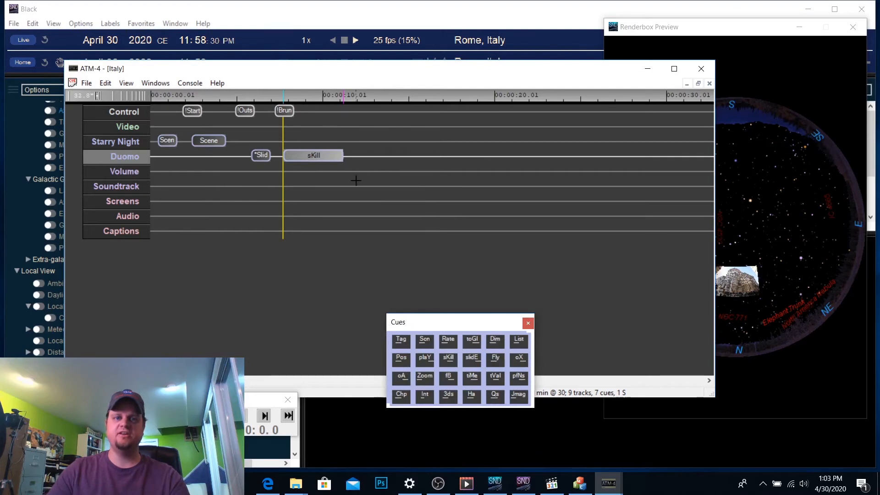
{"action": "right_click", "coordinate": [307, 157]}
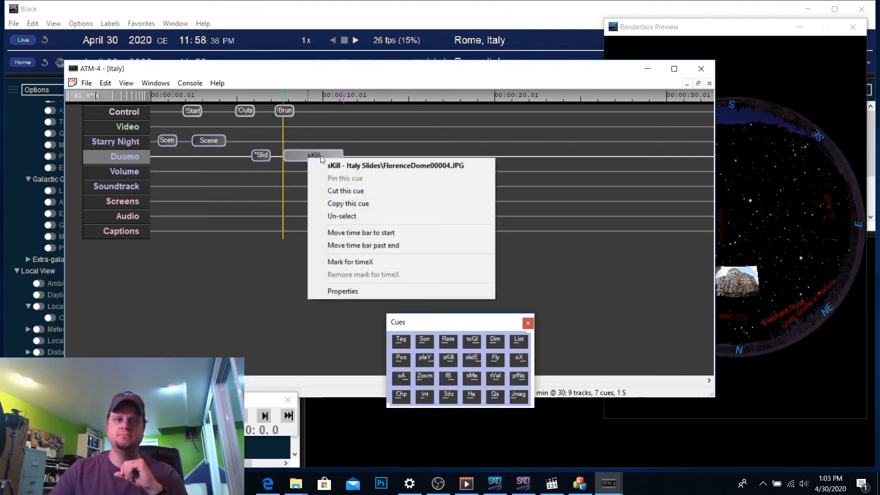
{"action": "left_click", "coordinate": [397, 168]}
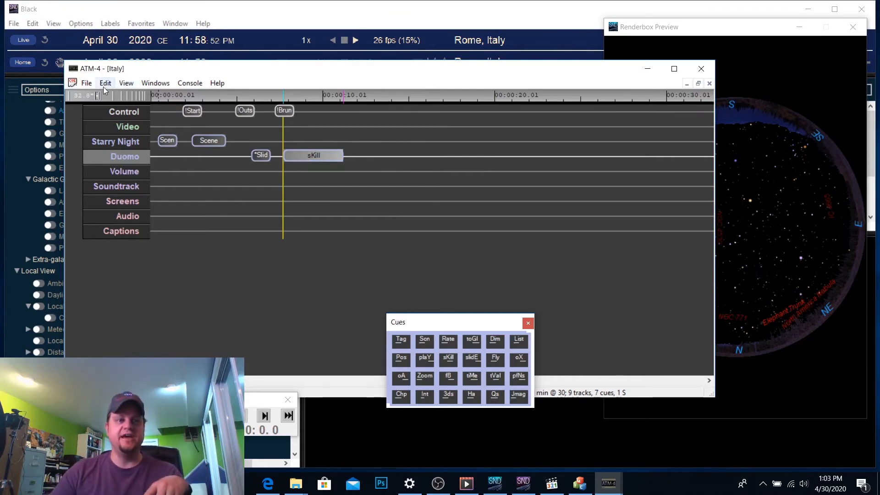
Step: Add a Starry Night track named Bruno to the show
{"action": "left_click", "coordinate": [89, 85]}
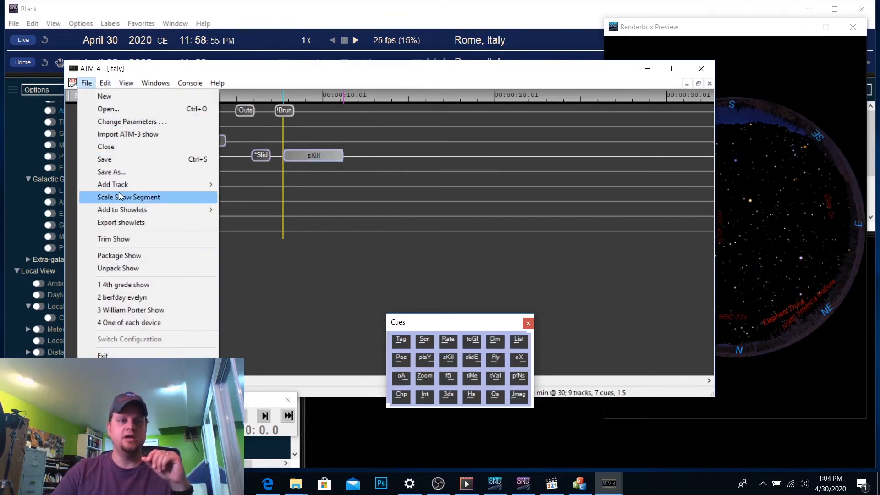
{"action": "mouse_move", "coordinate": [124, 188]}
{"action": "left_click", "coordinate": [291, 236]}
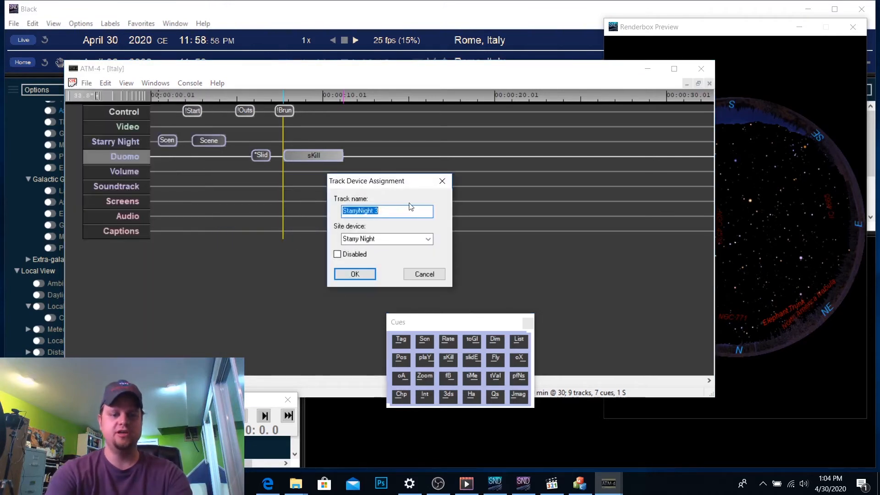
{"action": "type", "text": "Bruno"}
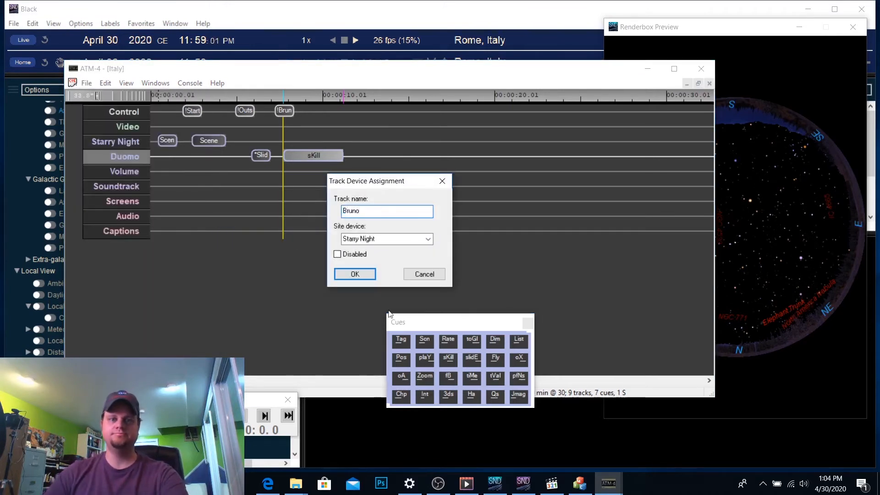
{"action": "left_click", "coordinate": [354, 273]}
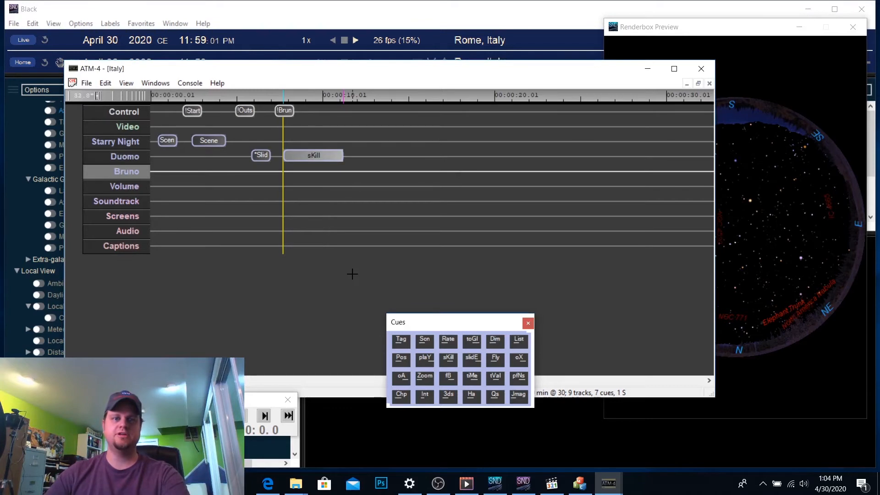
Step: Start a live Slide cue on the Bruno track at 00:00:12.04 using the image Bruno00106 from Italy Slides
{"action": "left_click", "coordinate": [359, 173]}
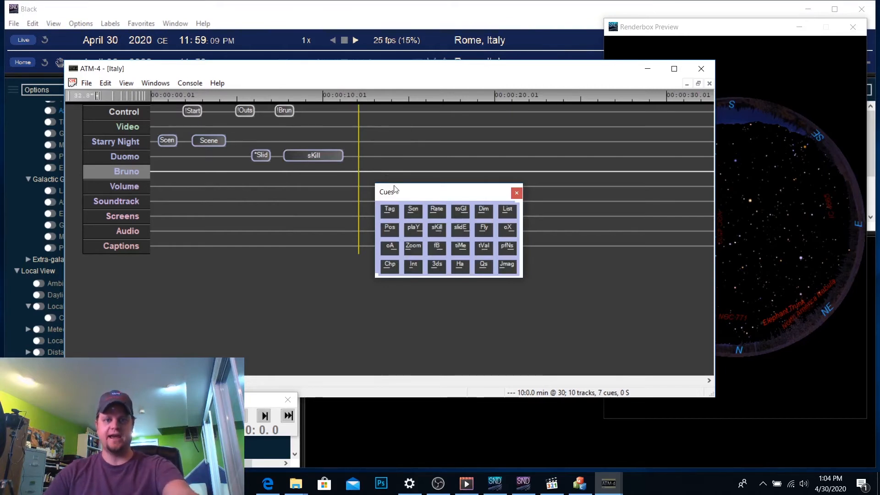
{"action": "left_click", "coordinate": [461, 229]}
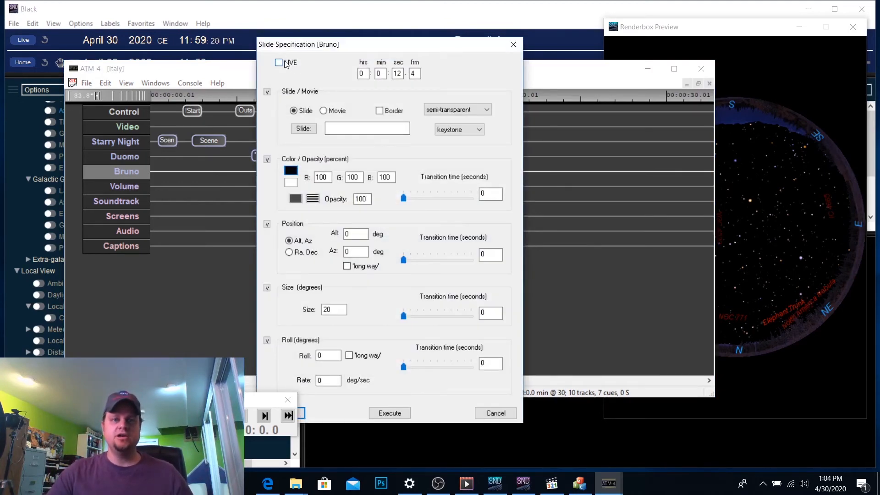
{"action": "left_click", "coordinate": [286, 63]}
{"action": "left_click", "coordinate": [304, 128]}
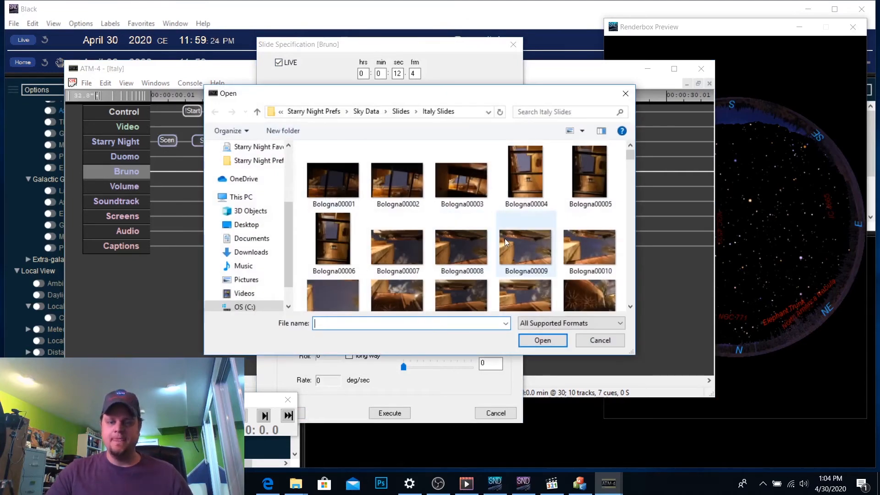
{"action": "scroll", "coordinate": [505, 239], "scroll_direction": "down", "scroll_amount": 15}
{"action": "scroll", "coordinate": [502, 233], "scroll_direction": "up", "scroll_amount": 2}
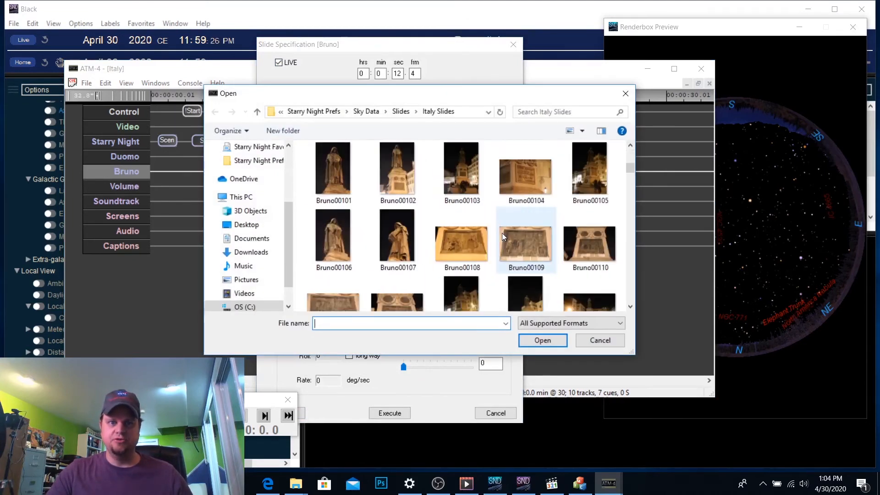
{"action": "left_click", "coordinate": [346, 238]}
{"action": "left_click", "coordinate": [560, 344]}
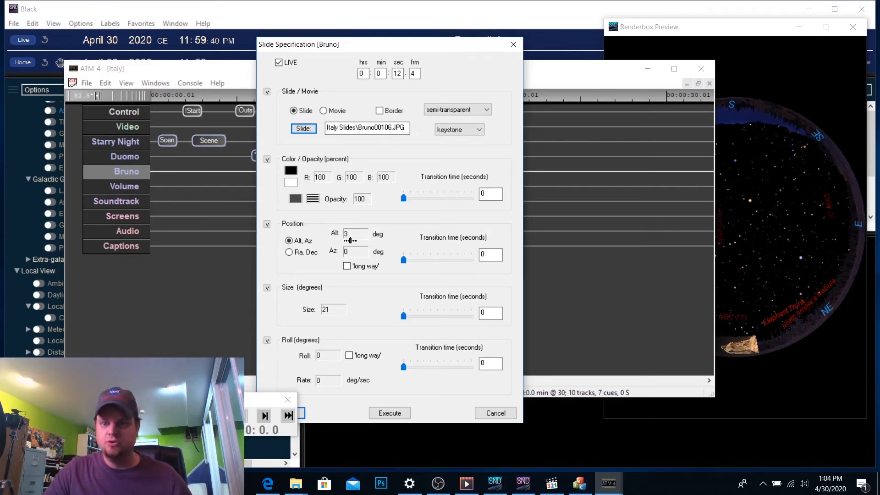
Step: Raise the Bruno slide's altitude to 11 degrees, and try a roll of 90 degrees before setting it to 270 degrees
{"action": "left_click_drag", "start_coordinate": [350, 240], "coordinate": [353, 241]}
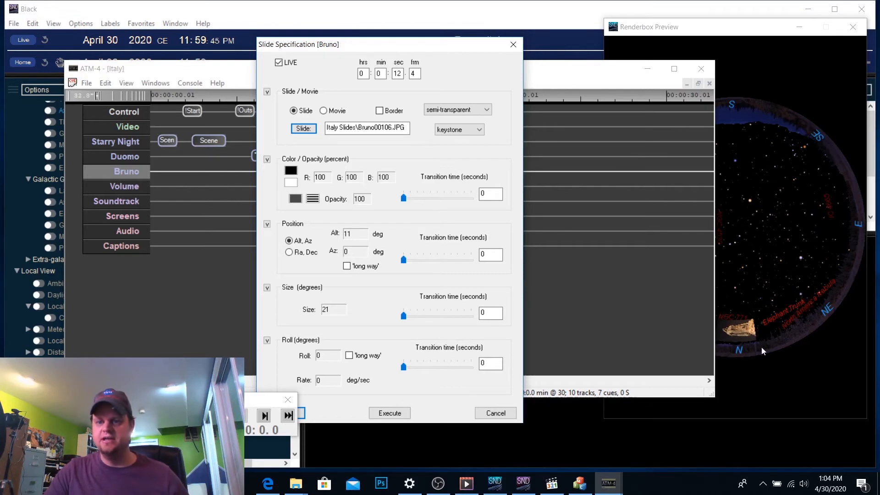
{"action": "left_click", "coordinate": [716, 323]}
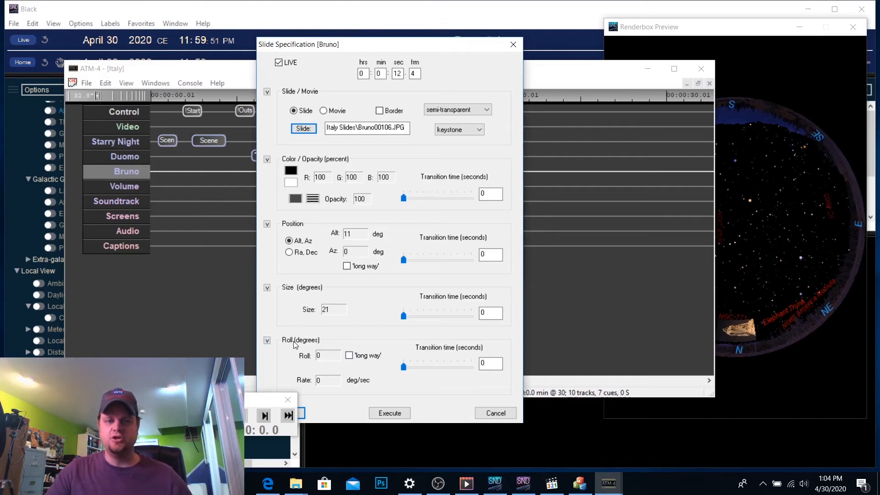
{"action": "double_click", "coordinate": [324, 360]}
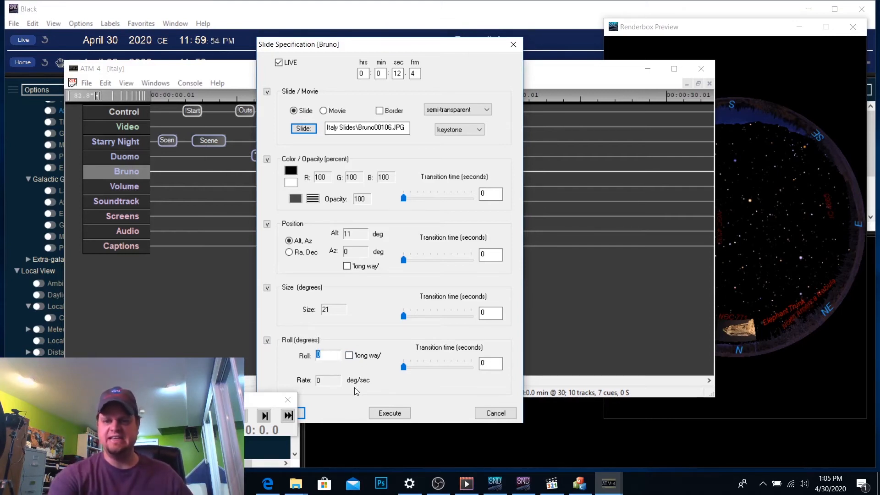
{"action": "type", "text": "90"}
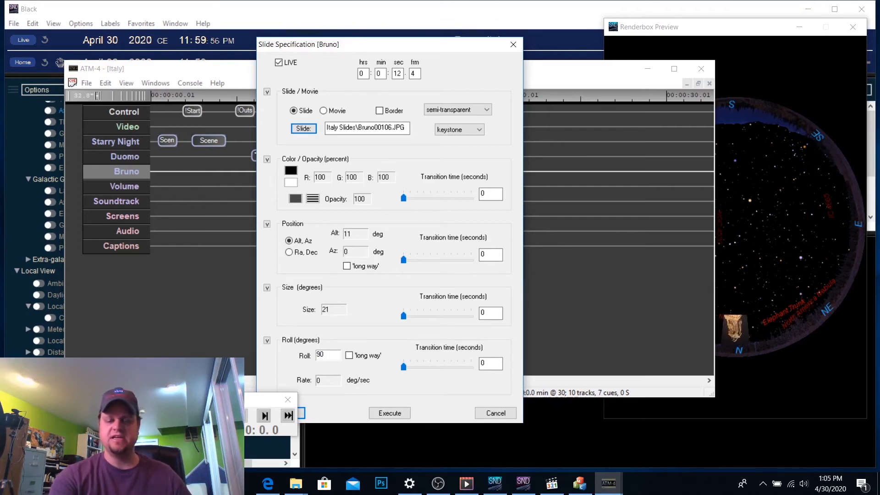
{"action": "key", "text": "BackSpace"}
{"action": "key", "text": "BackSpace"}
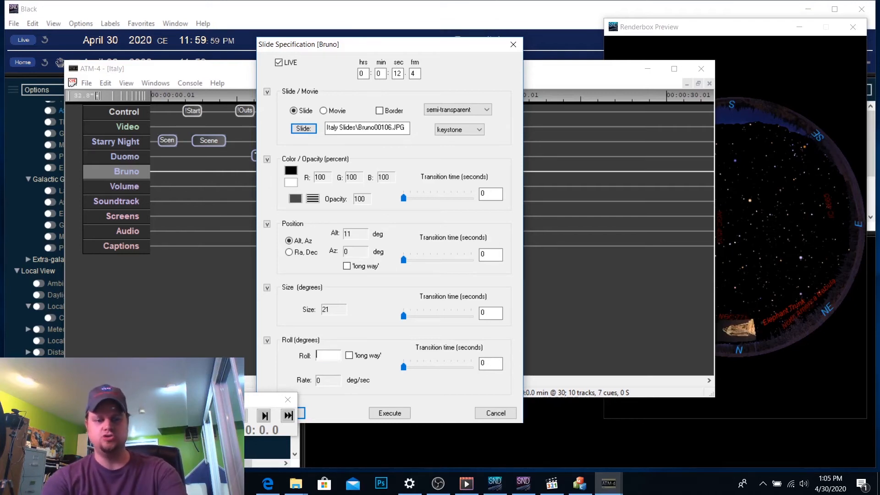
{"action": "type", "text": "270"}
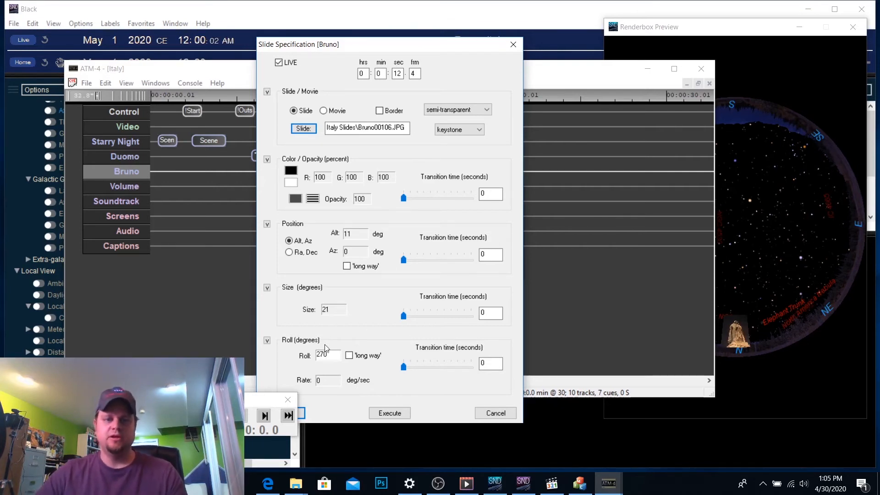
Step: Set the Bruno slide's size to 49 degrees and altitude to 21 degrees, save the cue and close the cue palette
{"action": "left_click_drag", "start_coordinate": [324, 312], "coordinate": [342, 312]}
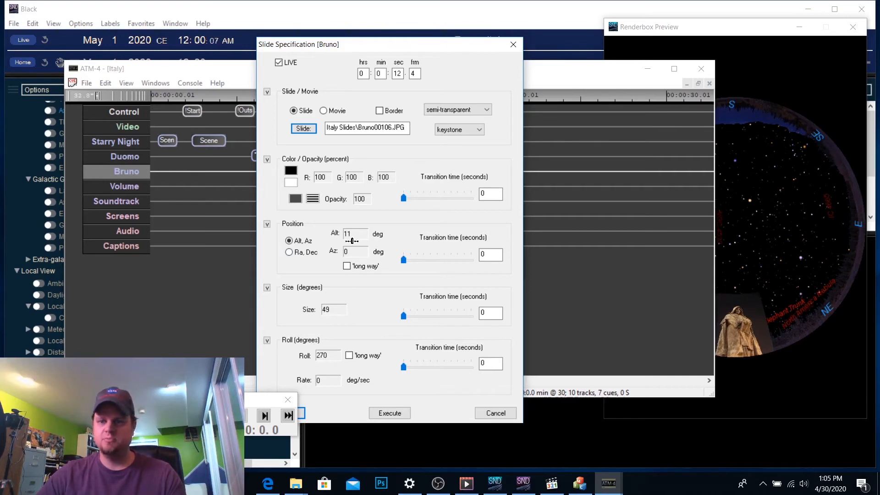
{"action": "left_click_drag", "start_coordinate": [352, 241], "coordinate": [358, 240]}
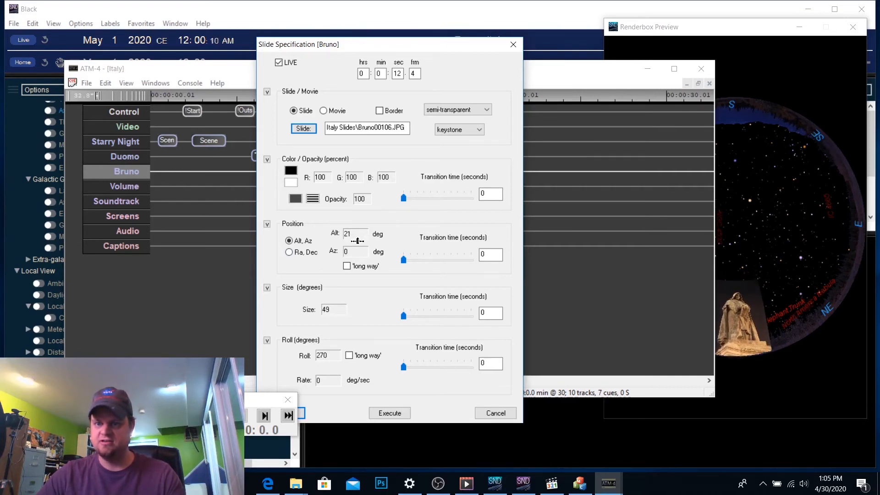
{"action": "mouse_move", "coordinate": [441, 491]}
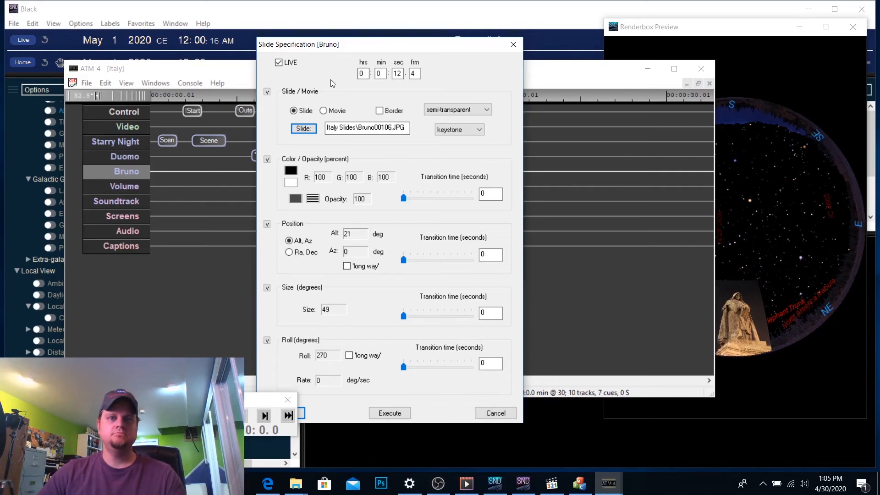
{"action": "left_click", "coordinate": [301, 413]}
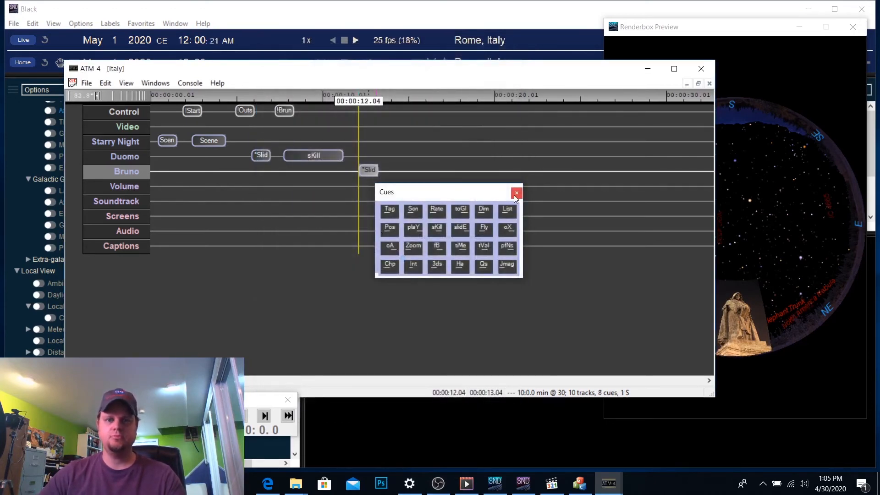
{"action": "left_click", "coordinate": [517, 192]}
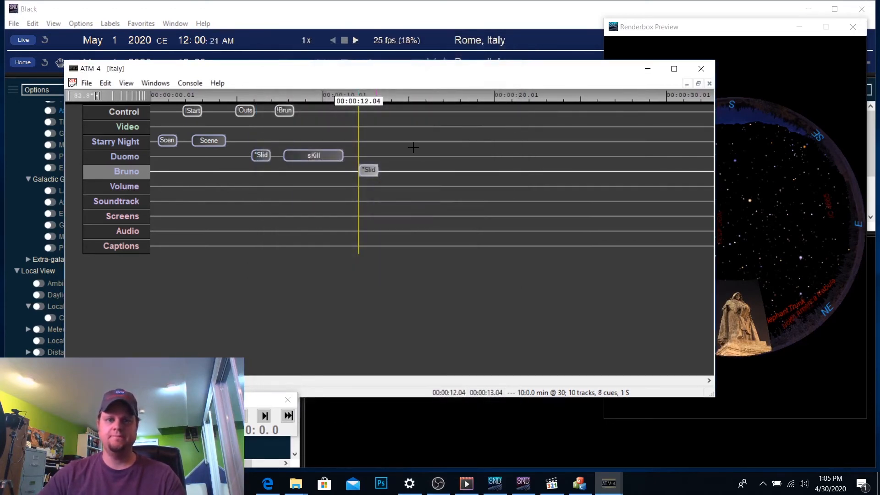
Step: Add a Pause cue tagged Next Slide on the Control track at 00:00:14.00
{"action": "left_click", "coordinate": [387, 111]}
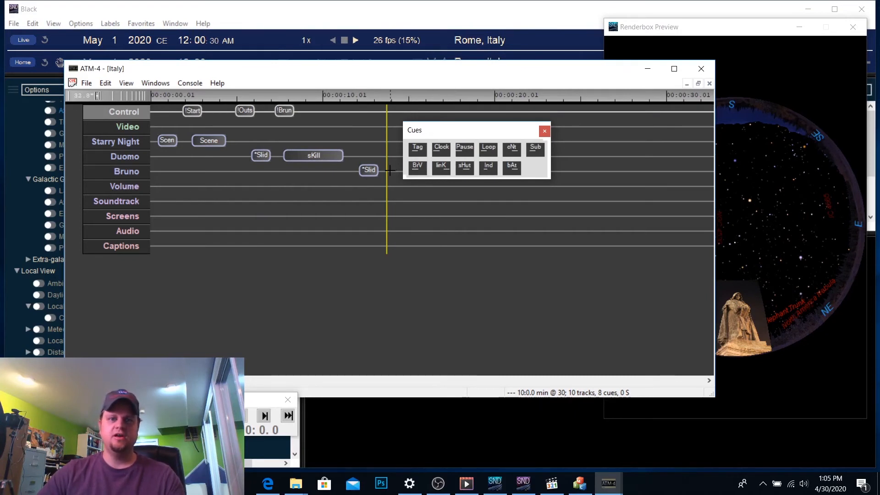
{"action": "key", "text": "space"}
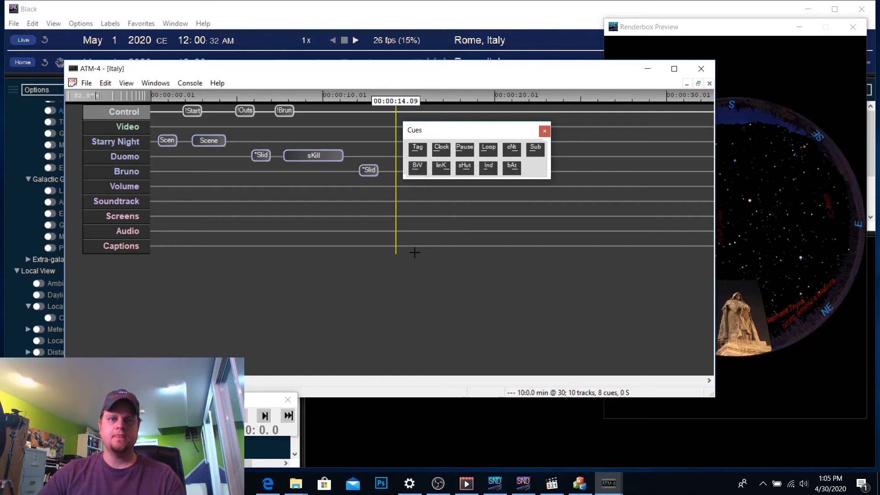
{"action": "left_click", "coordinate": [393, 170]}
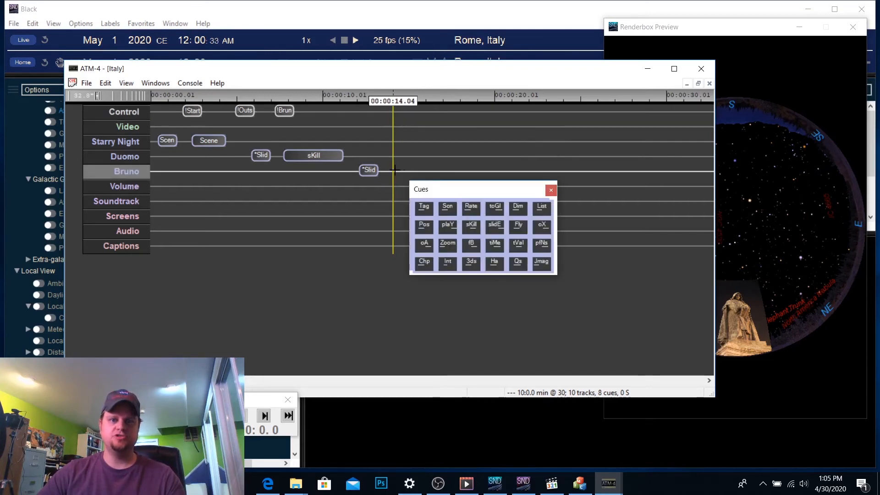
{"action": "left_click", "coordinate": [390, 108]}
{"action": "type", "text": "p"}
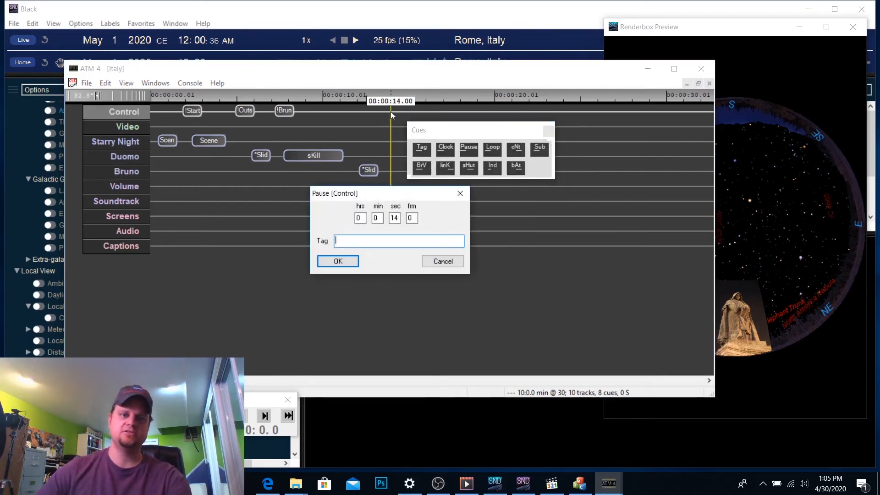
{"action": "type", "text": "Next"}
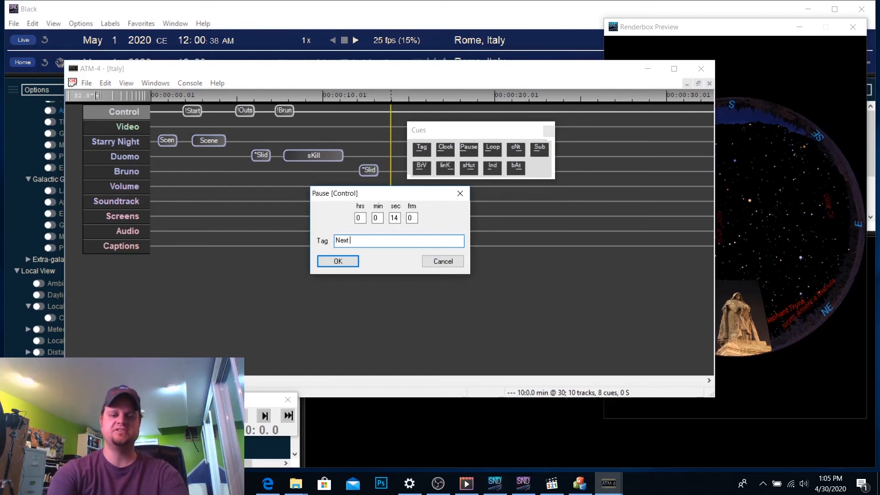
{"action": "type", "text": " Slide"}
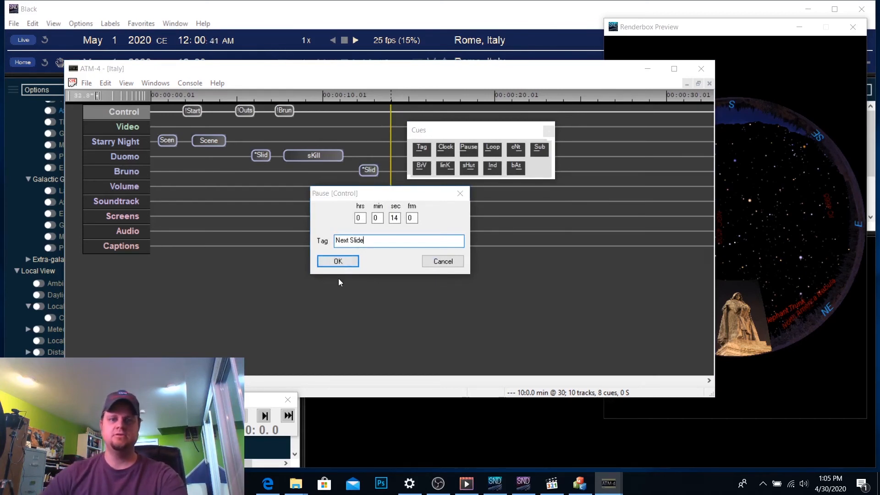
{"action": "left_click", "coordinate": [338, 261]}
Step: Add a Kill Slide cue on the Bruno track at 00:00:14.12 for just this track's slide, with a 2-second duration
{"action": "left_click", "coordinate": [397, 170]}
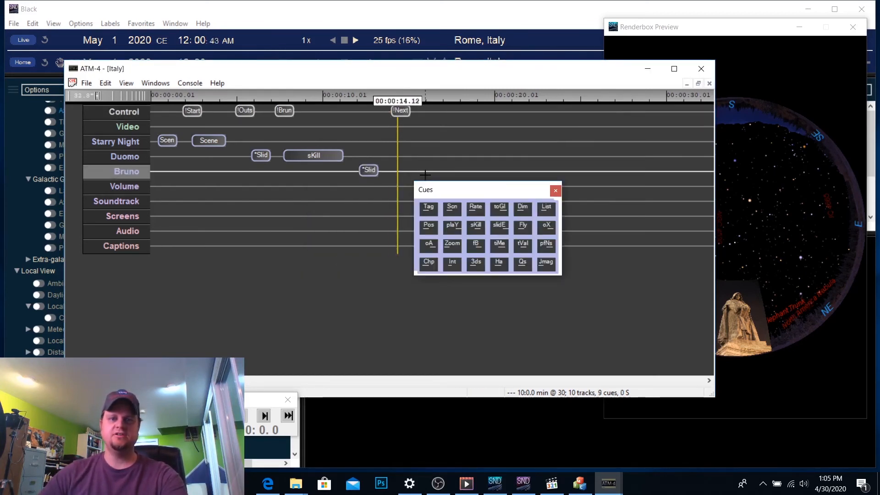
{"action": "key", "text": "k"}
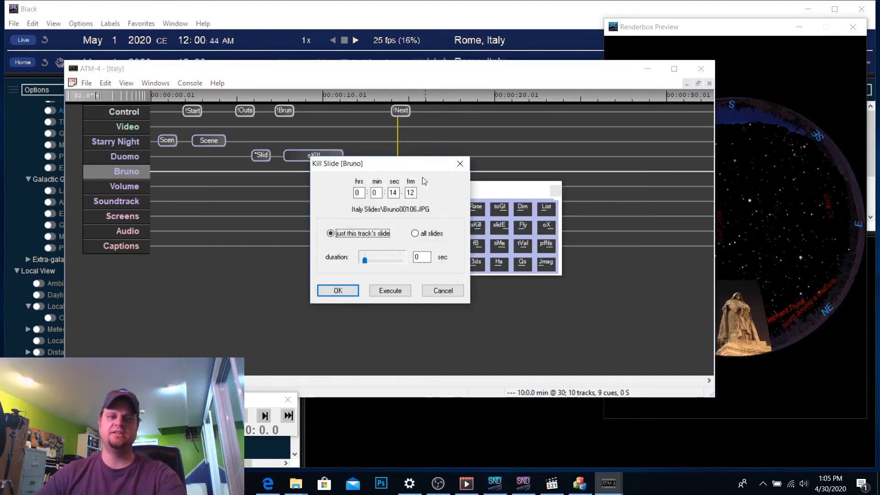
{"action": "double_click", "coordinate": [411, 257]}
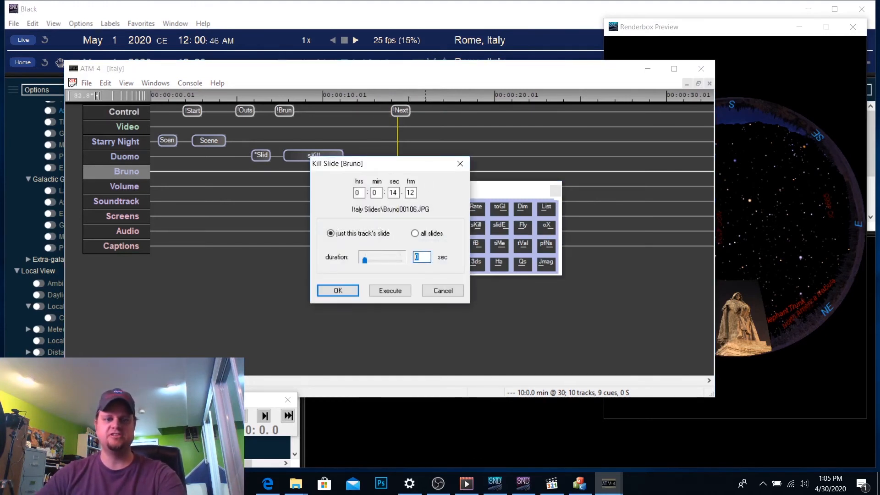
{"action": "type", "text": "2"}
{"action": "left_click", "coordinate": [349, 291]}
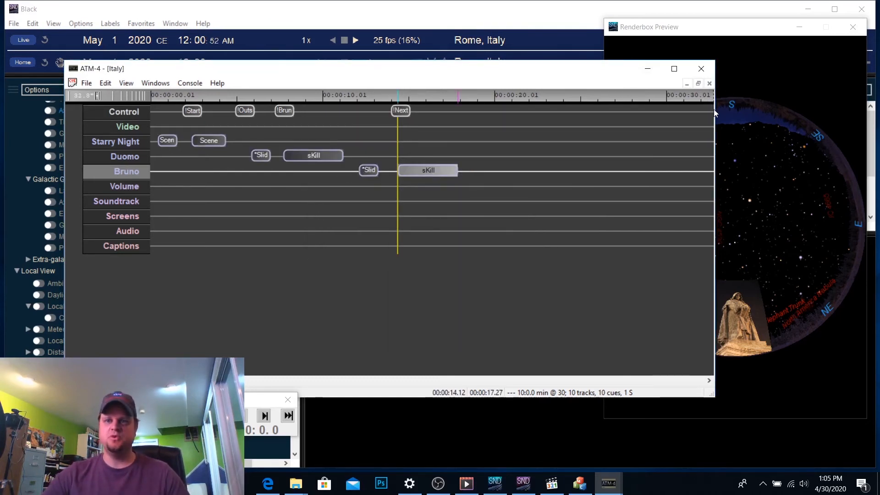
Step: Narrow the show timeline window and move it so that the whole Renderbox Preview dome is uncovered
{"action": "left_click_drag", "start_coordinate": [716, 93], "coordinate": [576, 92]}
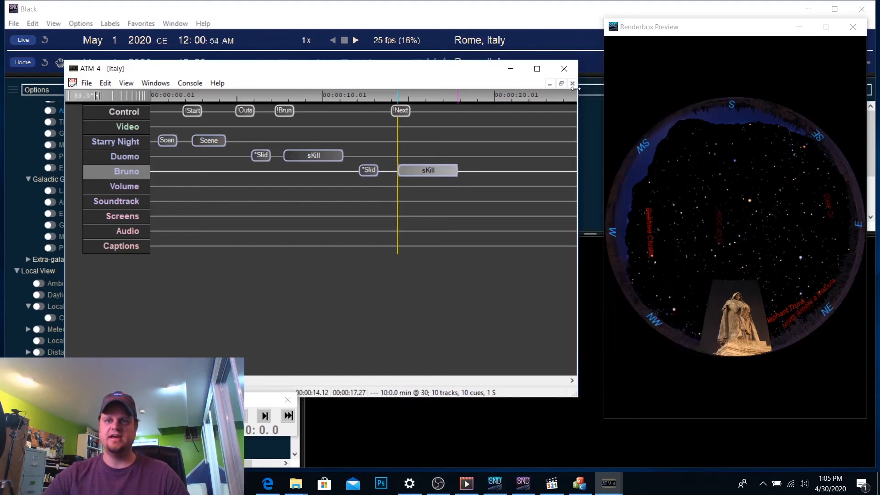
{"action": "left_click_drag", "start_coordinate": [456, 75], "coordinate": [402, 18]}
{"action": "left_click_drag", "start_coordinate": [523, 91], "coordinate": [494, 92]}
{"action": "left_click", "coordinate": [578, 94]}
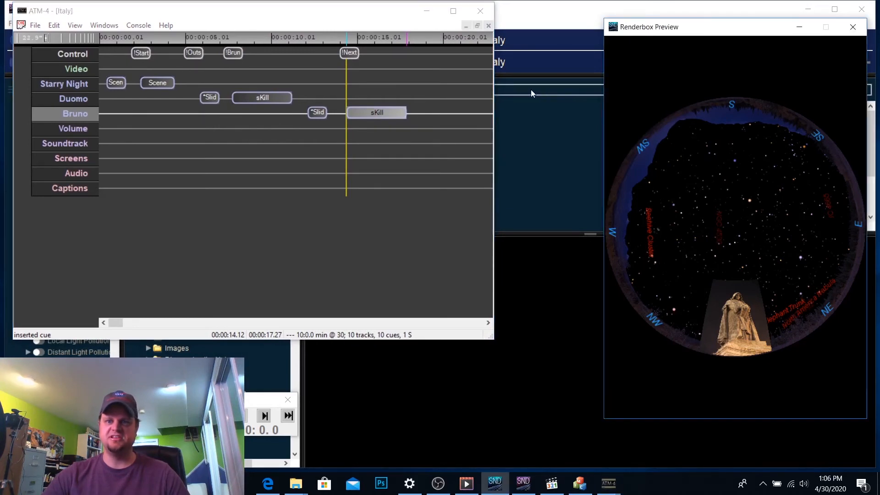
Step: Enlarge the Renderbox Preview window up to the timeline's edge and return the time bar to the start of the show
{"action": "left_click_drag", "start_coordinate": [604, 122], "coordinate": [506, 122]}
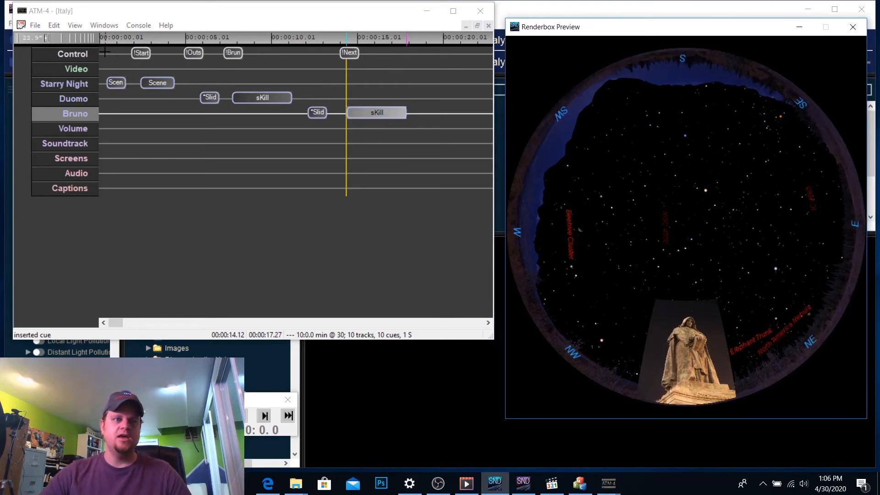
{"action": "left_click", "coordinate": [99, 39]}
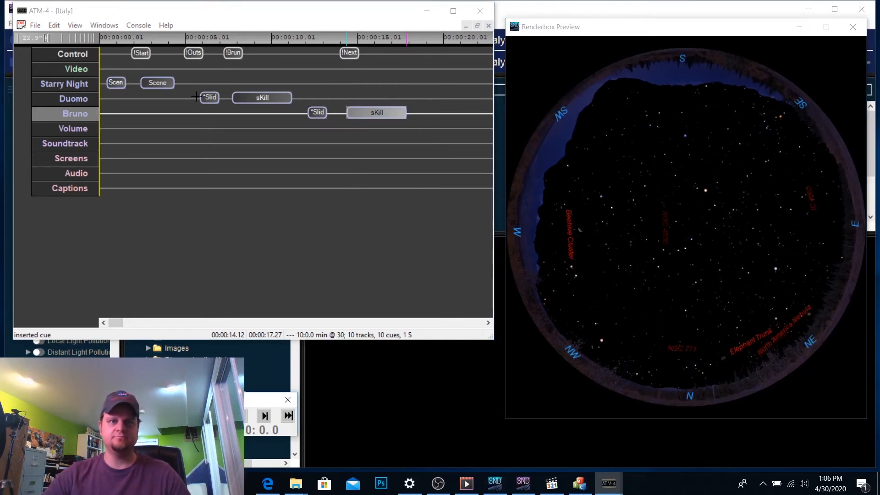
Step: Execute the two Starry Night scene cues, the Duomo slide and kill cues, and the Bruno slide cue individually to check them in the preview
{"action": "right_click", "coordinate": [116, 83]}
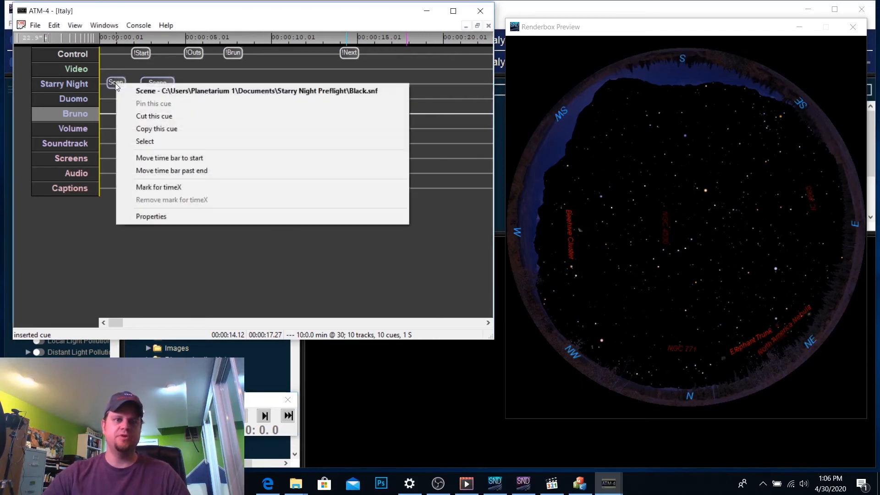
{"action": "left_click", "coordinate": [158, 85]}
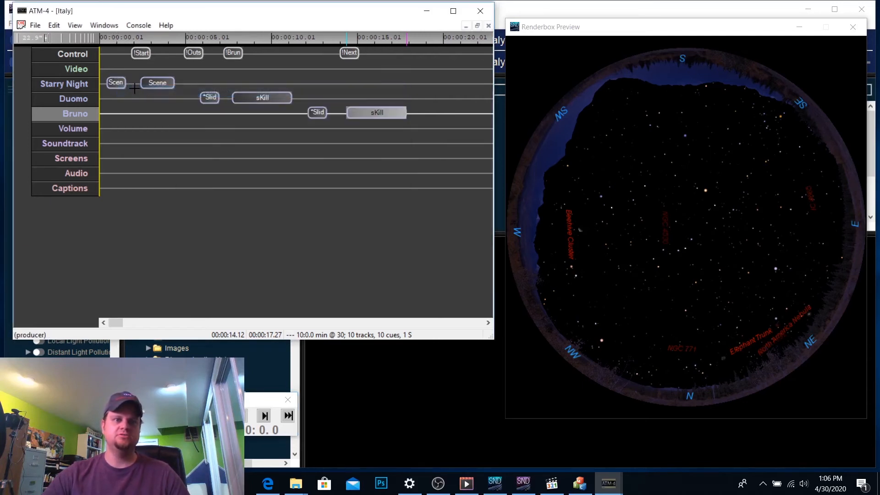
{"action": "right_click", "coordinate": [157, 84]}
{"action": "left_click", "coordinate": [181, 93]}
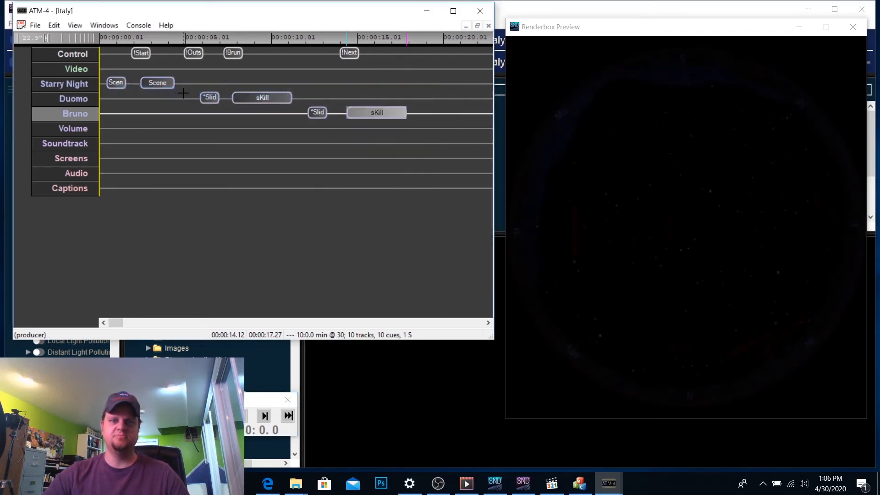
{"action": "right_click", "coordinate": [206, 95]}
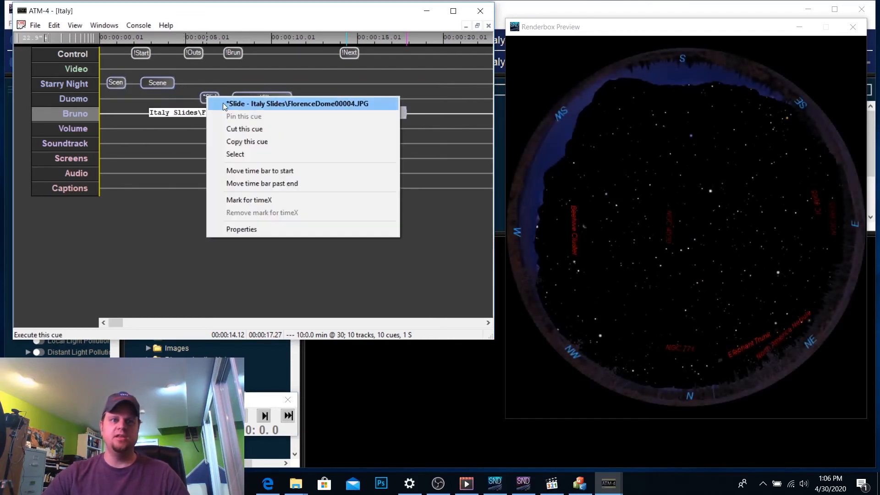
{"action": "left_click", "coordinate": [222, 103]}
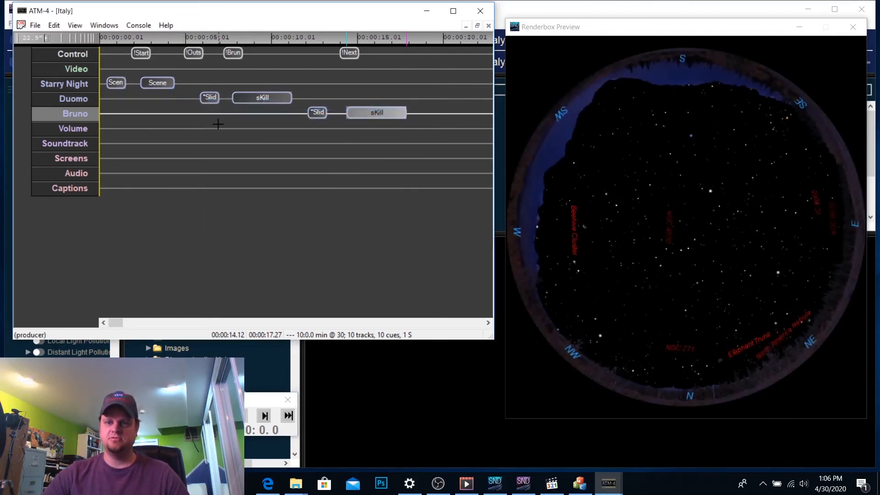
{"action": "right_click", "coordinate": [253, 98]}
{"action": "left_click", "coordinate": [264, 104]}
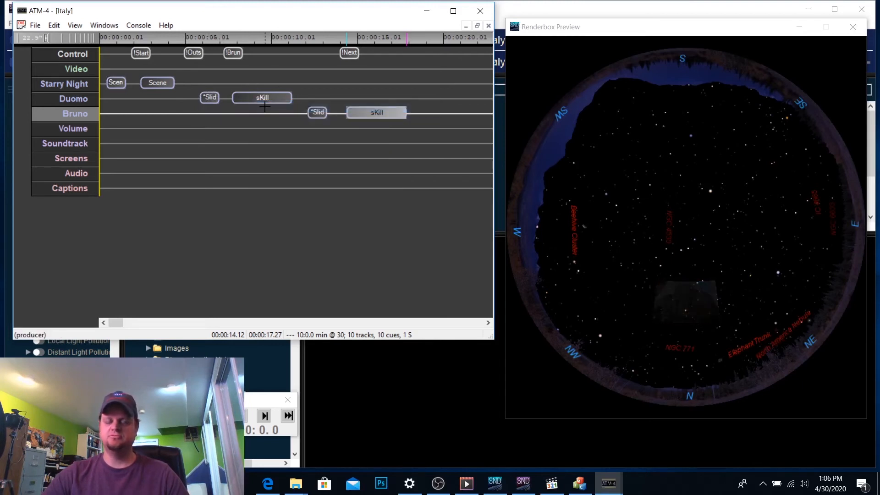
{"action": "right_click", "coordinate": [317, 112]}
{"action": "left_click", "coordinate": [333, 118]}
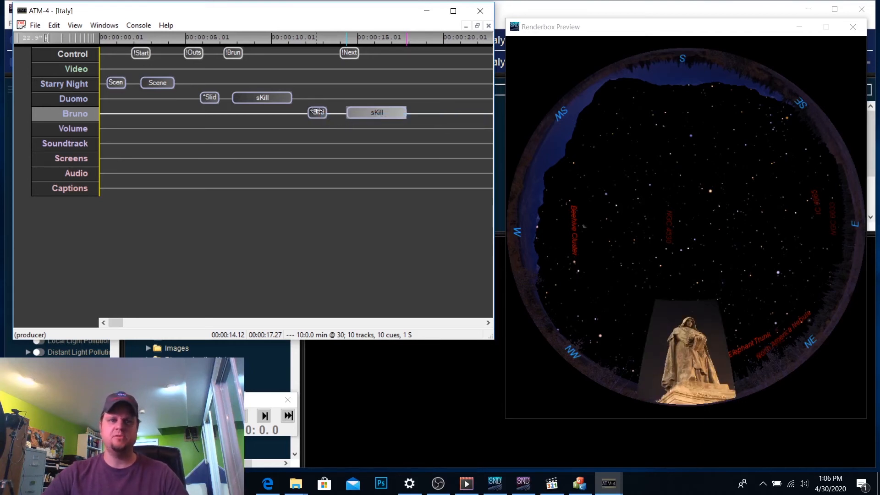
Step: Insert 2 seconds into the show between the Bruno slide cue and the Next Slide pause
{"action": "left_click", "coordinate": [333, 46]}
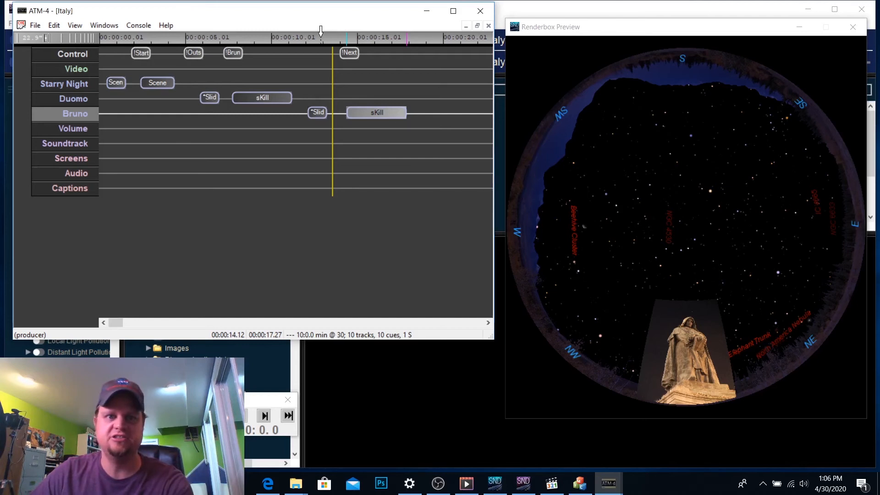
{"action": "left_click", "coordinate": [321, 35]}
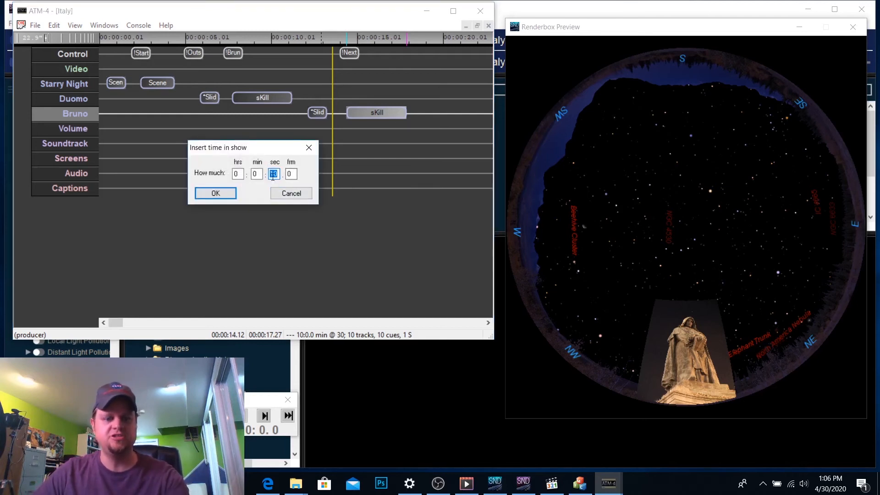
{"action": "type", "text": "2"}
{"action": "left_click", "coordinate": [221, 193]}
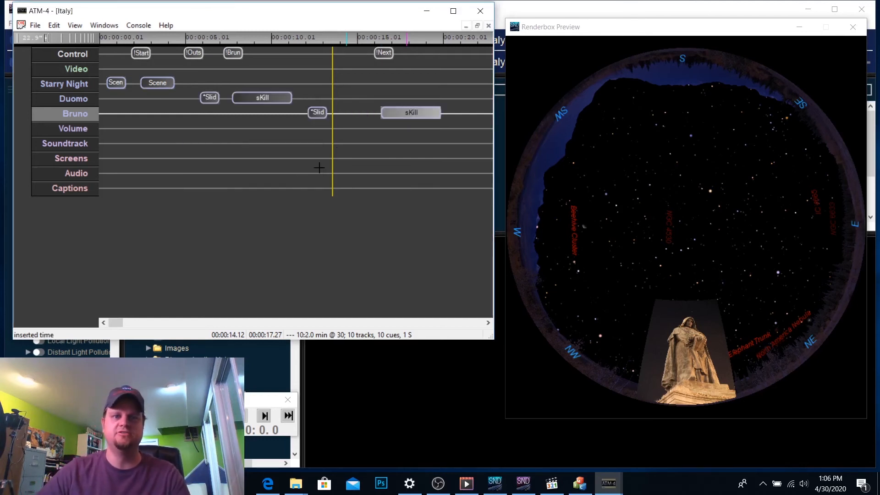
Step: Set the Bruno slide cue's color/opacity transition time to 2 seconds and save the cue
{"action": "double_click", "coordinate": [320, 113]}
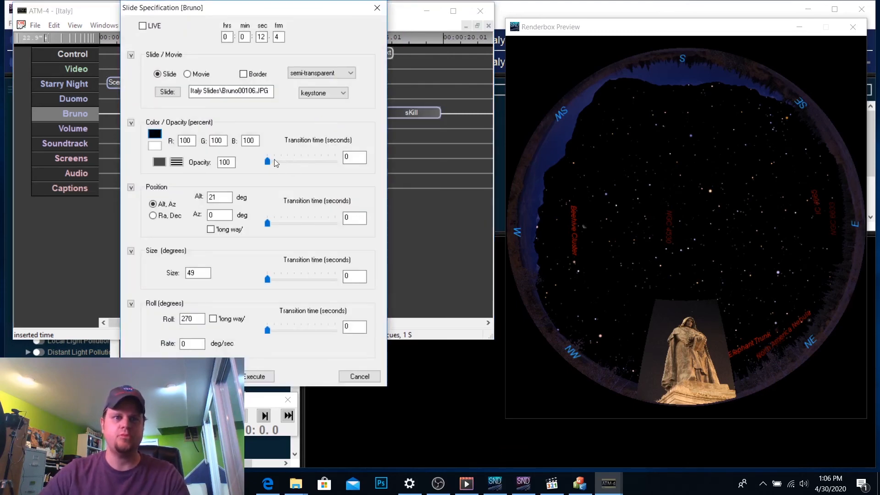
{"action": "double_click", "coordinate": [344, 158]}
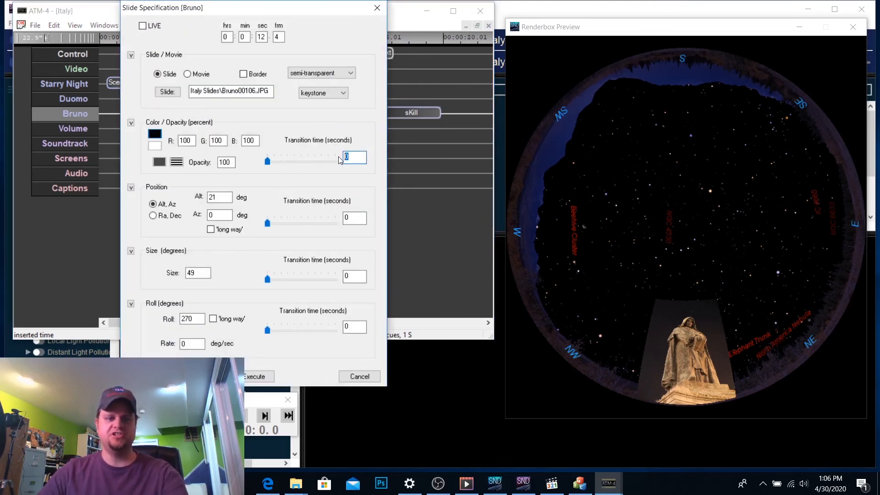
{"action": "type", "text": "2"}
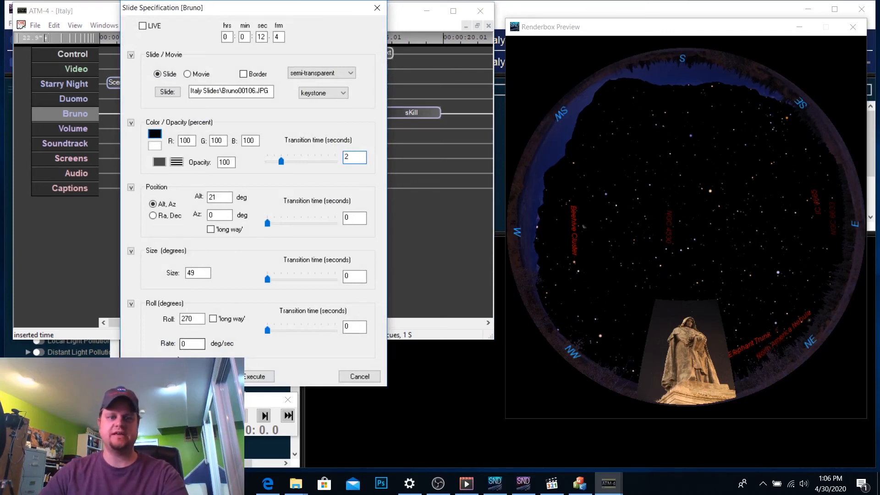
{"action": "left_click", "coordinate": [148, 377]}
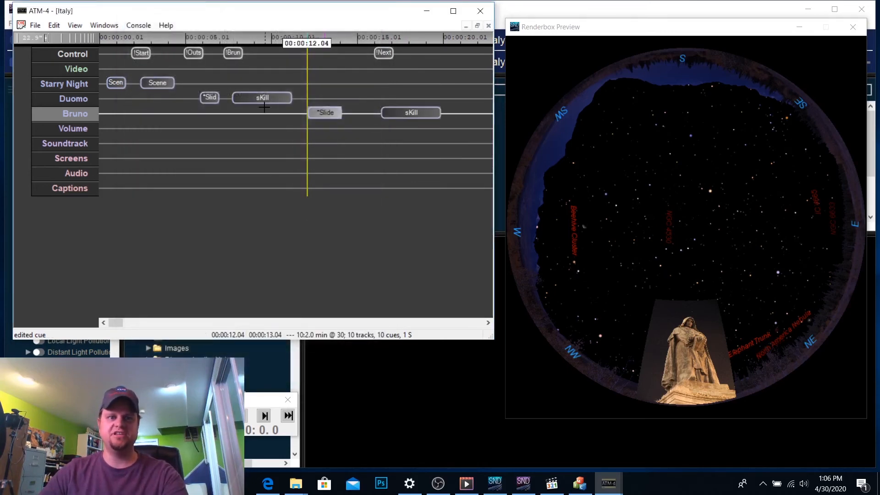
Step: Insert 2 seconds into the show at 00:00:07.04, just before the Bruno pause cue
{"action": "left_click", "coordinate": [221, 36]}
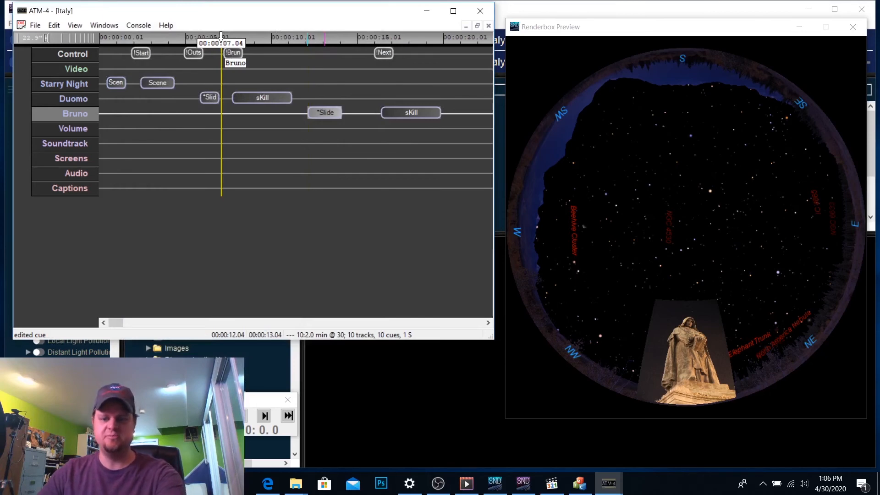
{"action": "key", "text": "ctrl+i"}
{"action": "type", "text": "2"}
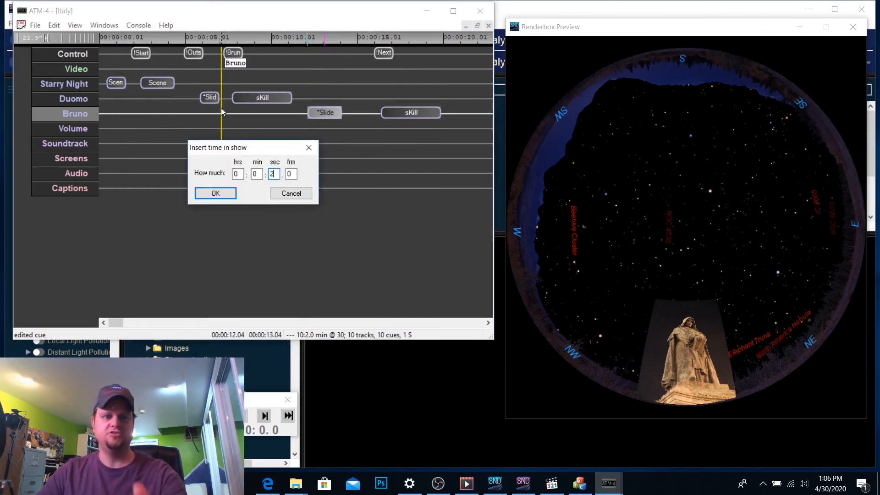
{"action": "key", "text": "Return"}
Step: Set the Duomo slide cue's color/opacity transition time to 2 seconds and save the cue
{"action": "double_click", "coordinate": [209, 97]}
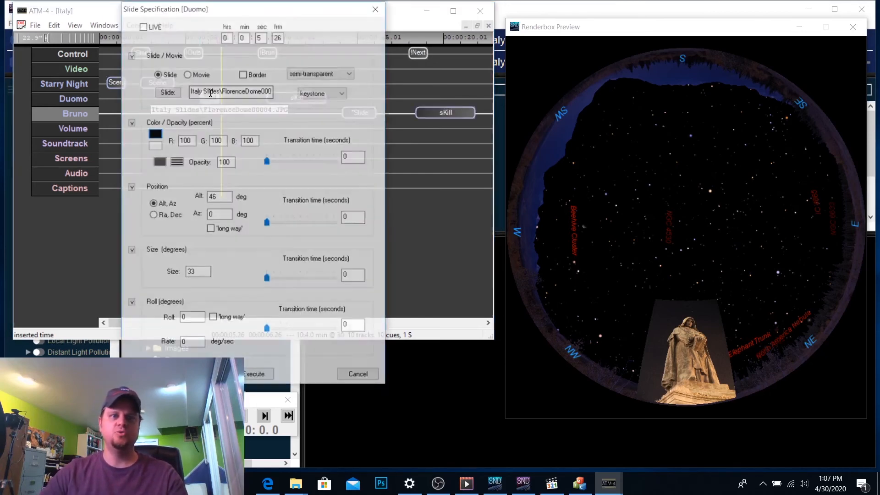
{"action": "double_click", "coordinate": [342, 156]}
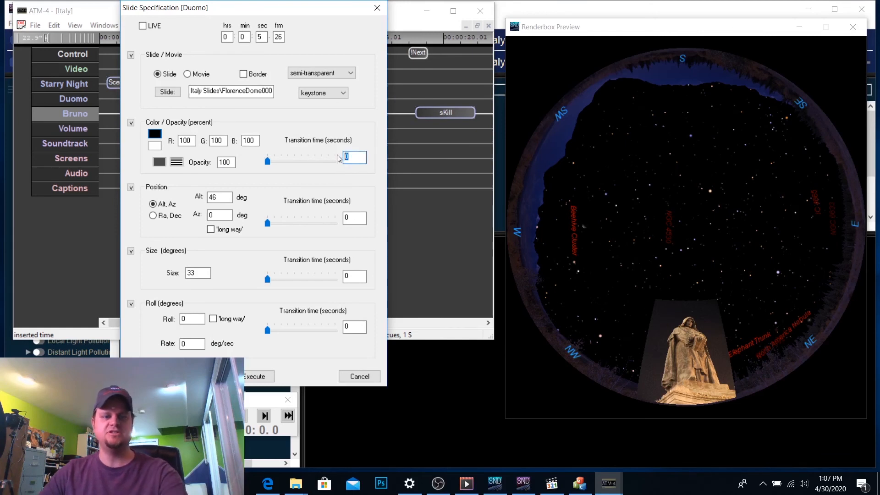
{"action": "type", "text": "2"}
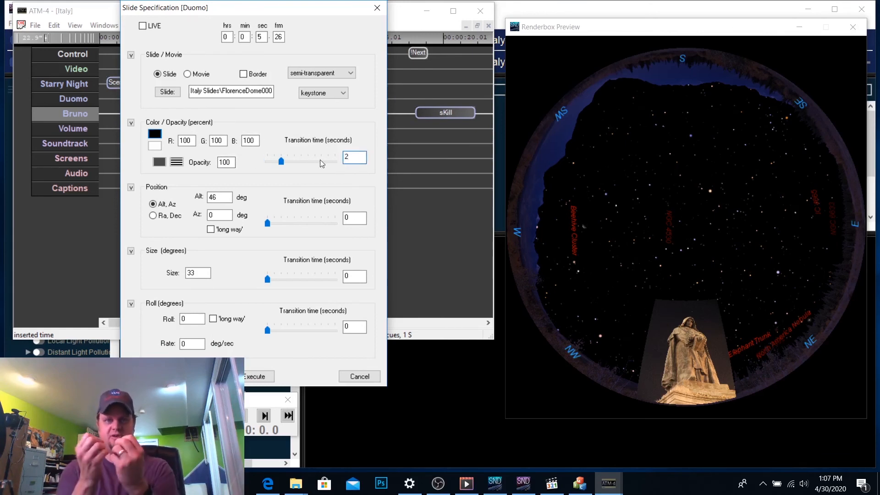
{"action": "key", "text": "Return"}
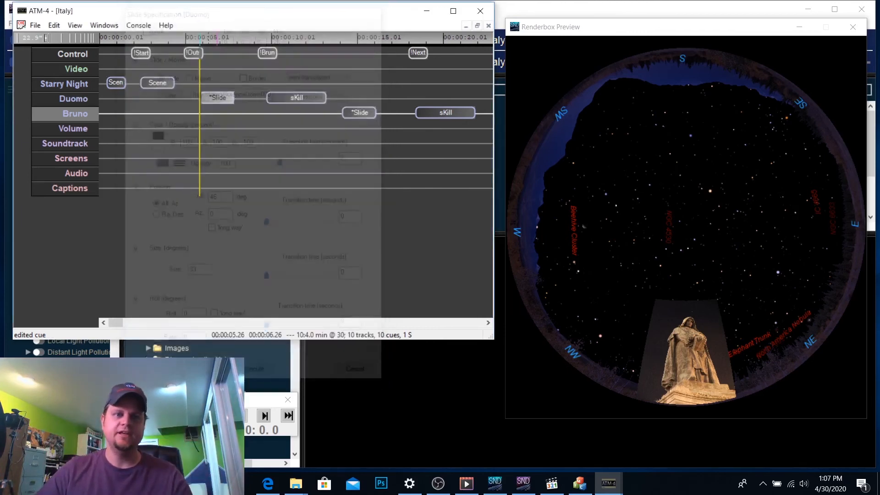
Step: Play the show from the beginning, resuming after each pause cue through Next Slide to check the slide fades
{"action": "left_click", "coordinate": [98, 33]}
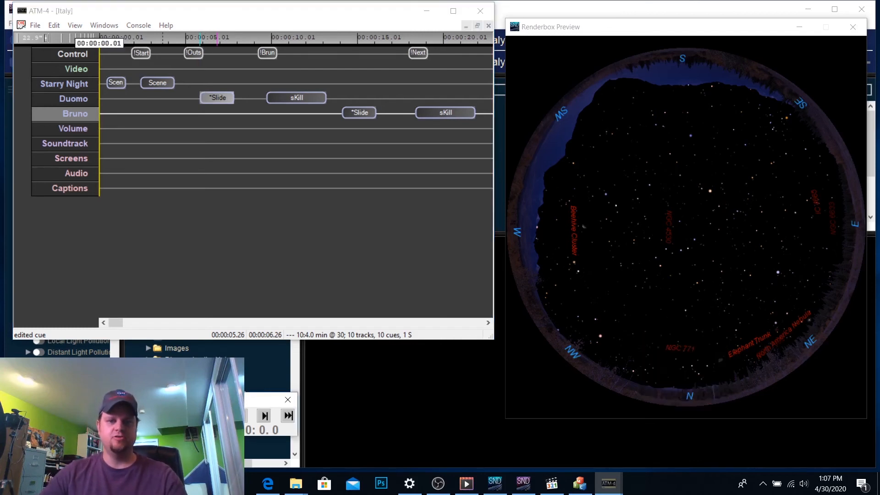
{"action": "key", "text": "space"}
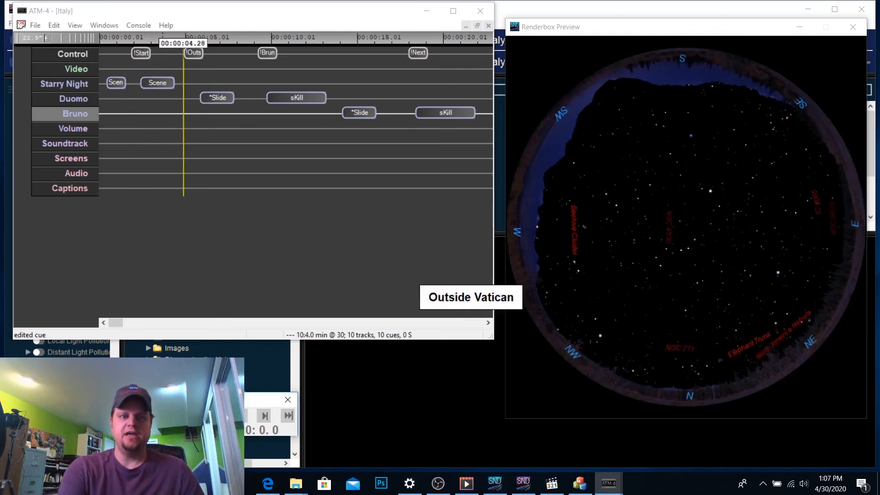
{"action": "key", "text": "space"}
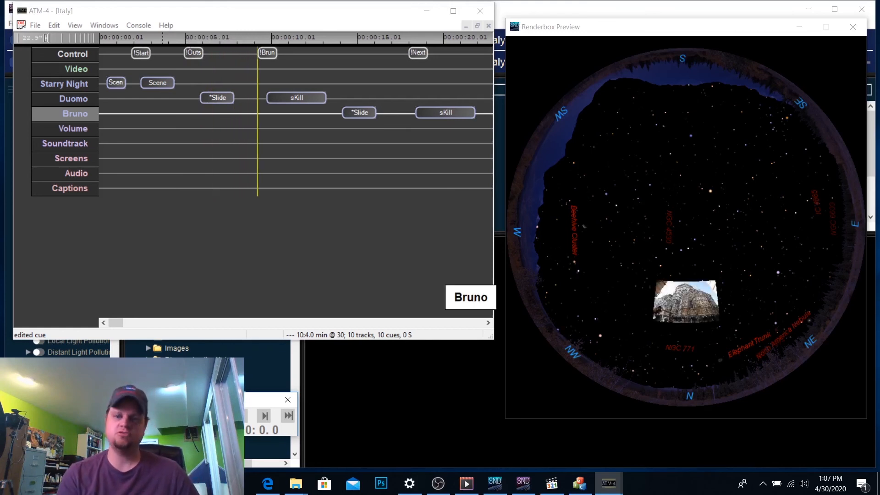
{"action": "key", "text": "space"}
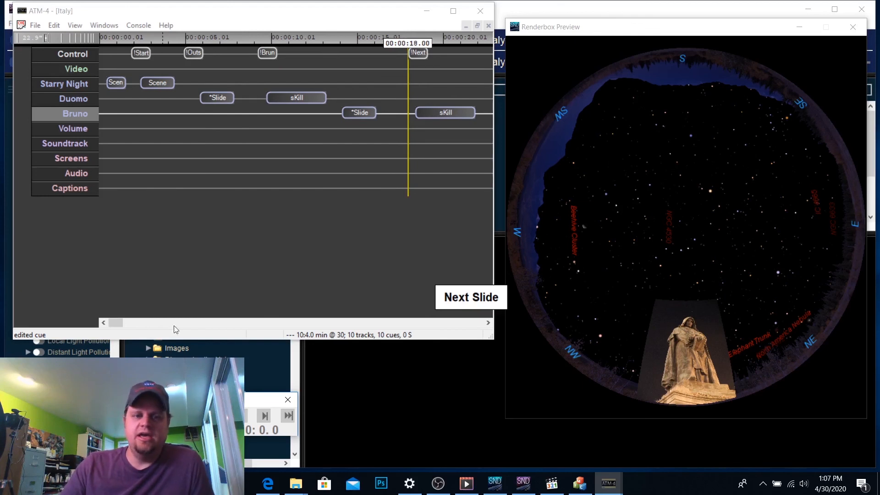
{"action": "left_click", "coordinate": [239, 415]}
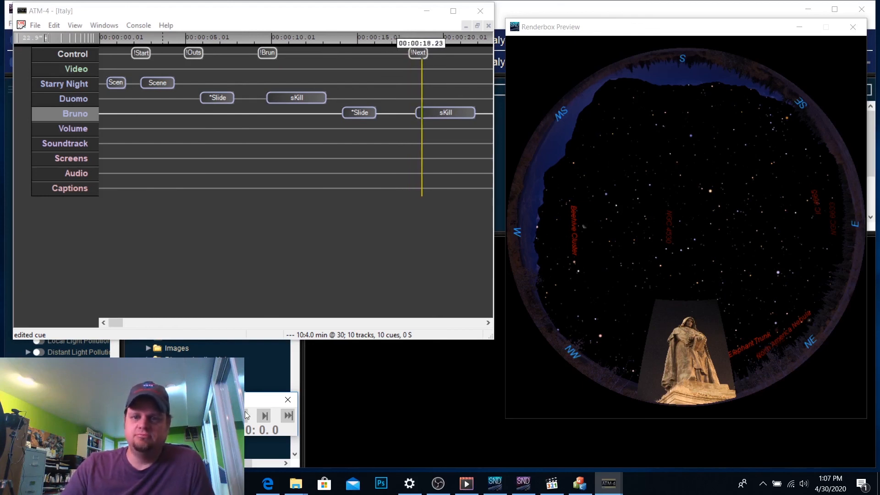